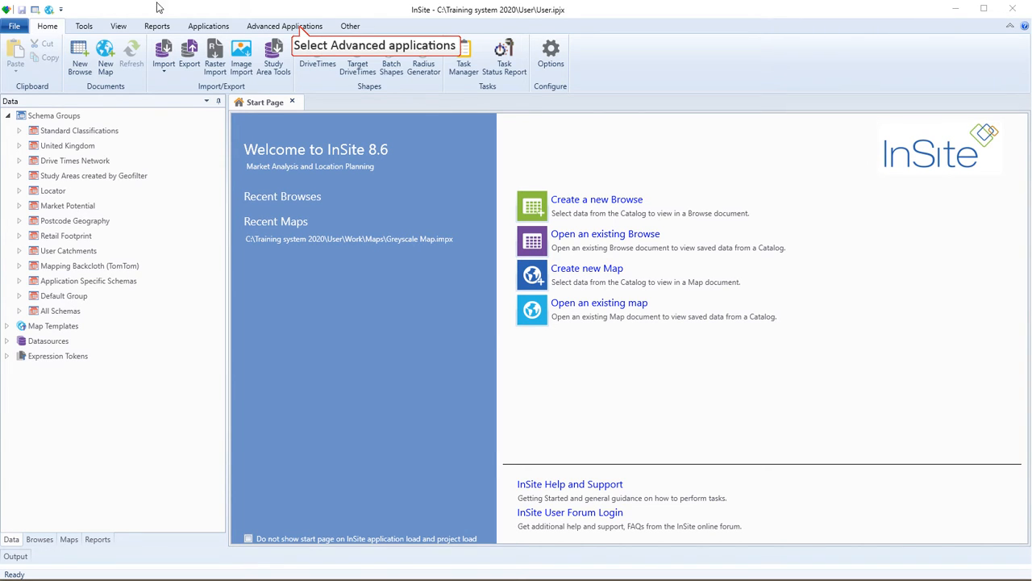
Open the Profiler advanced application and enlarge its window to fill the screen.
click(300, 29)
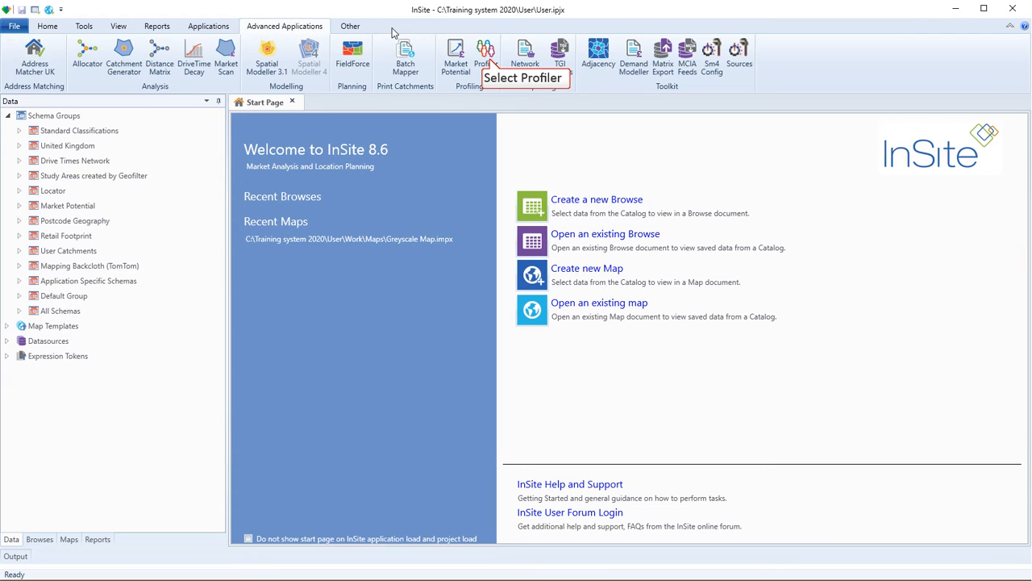
click(487, 53)
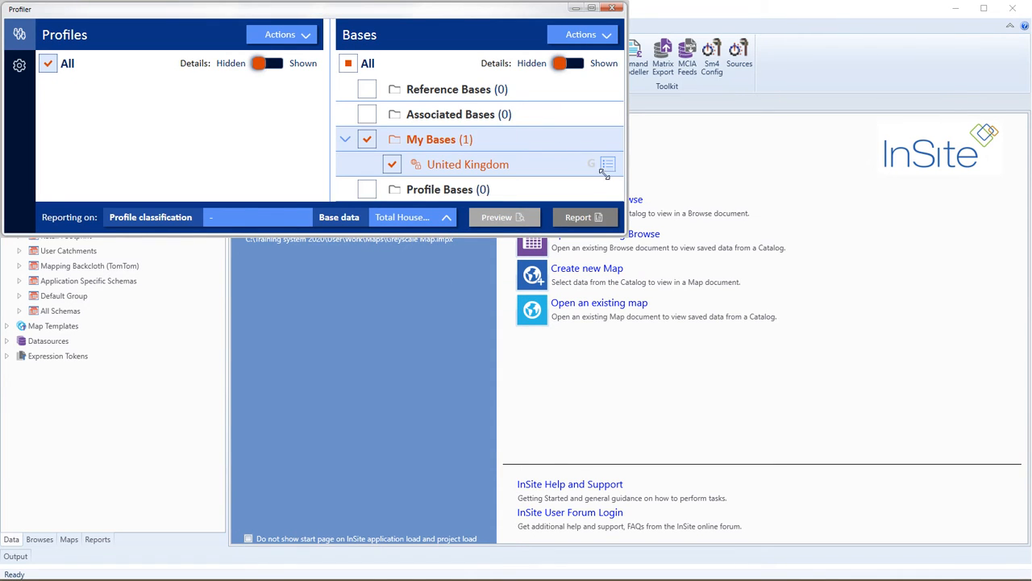
drag(626, 234, 1025, 570)
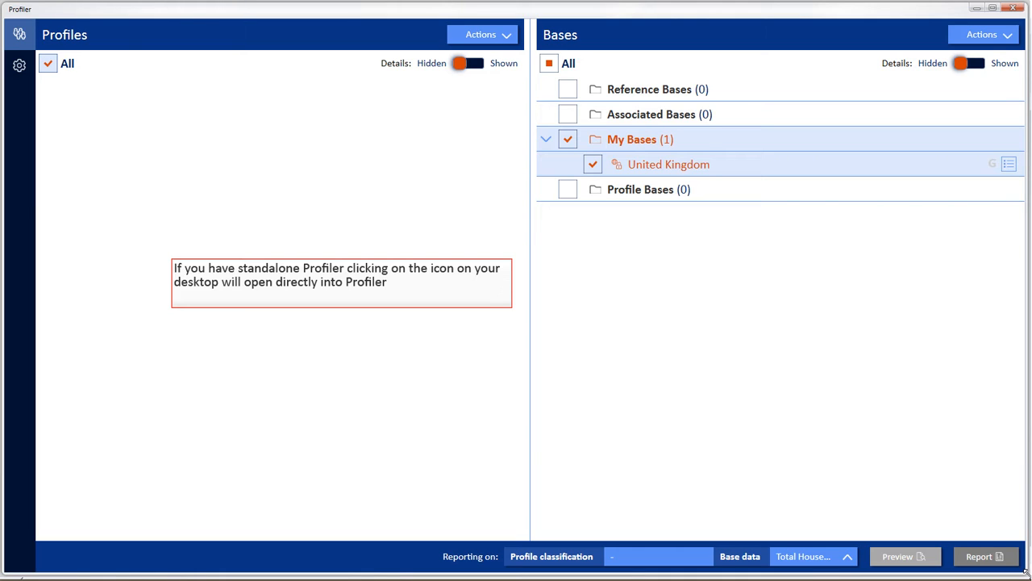
Import Branch customers.csv from the Foundations folder through Get data & profile, keeping the default schema name, description and field properties.
click(478, 37)
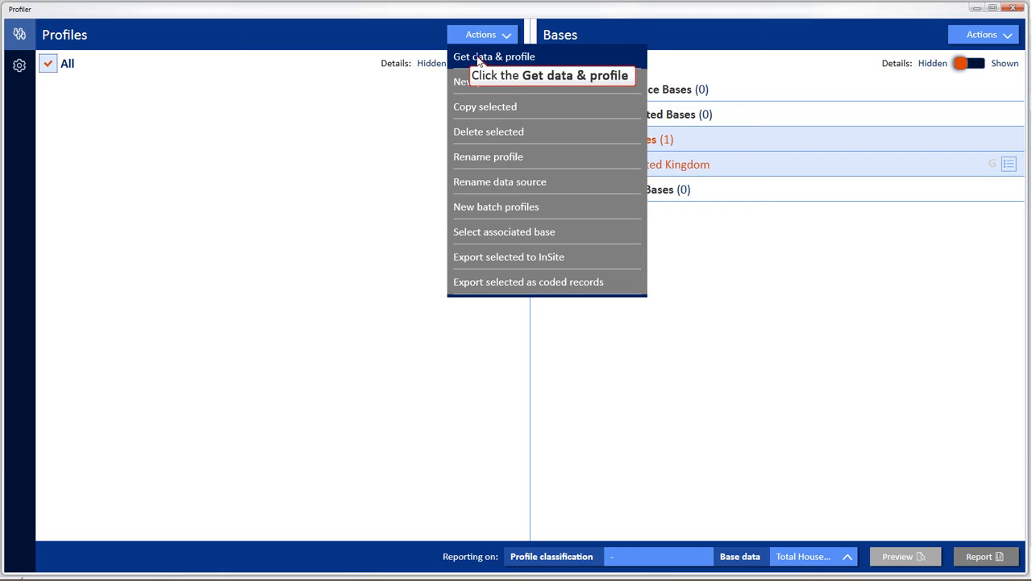
click(478, 58)
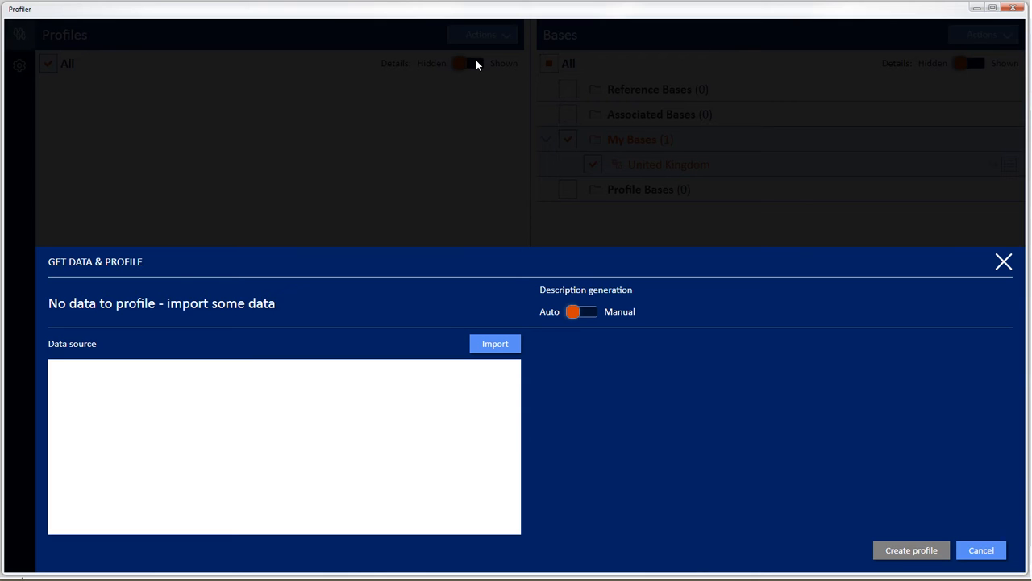
click(500, 345)
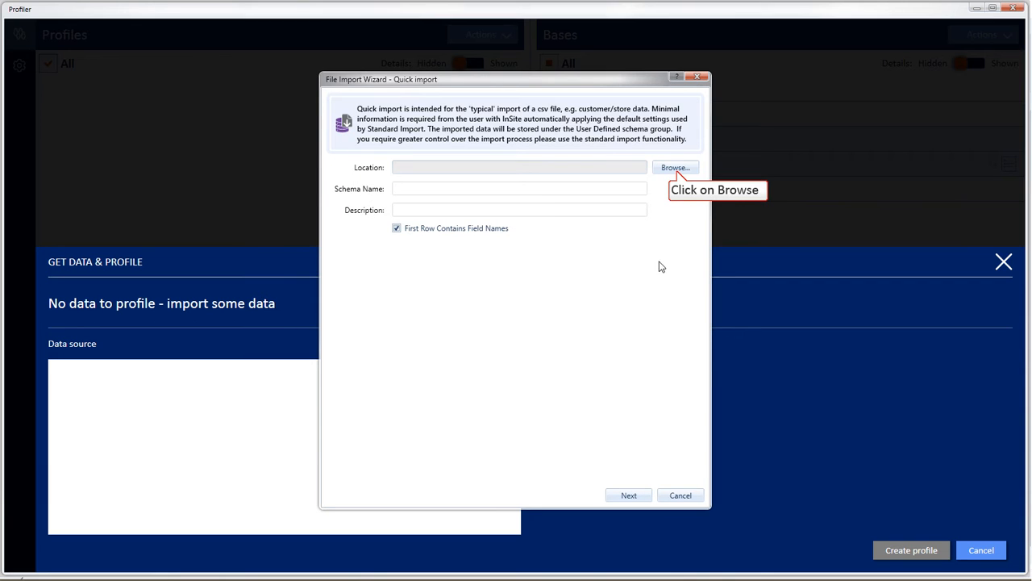
click(676, 169)
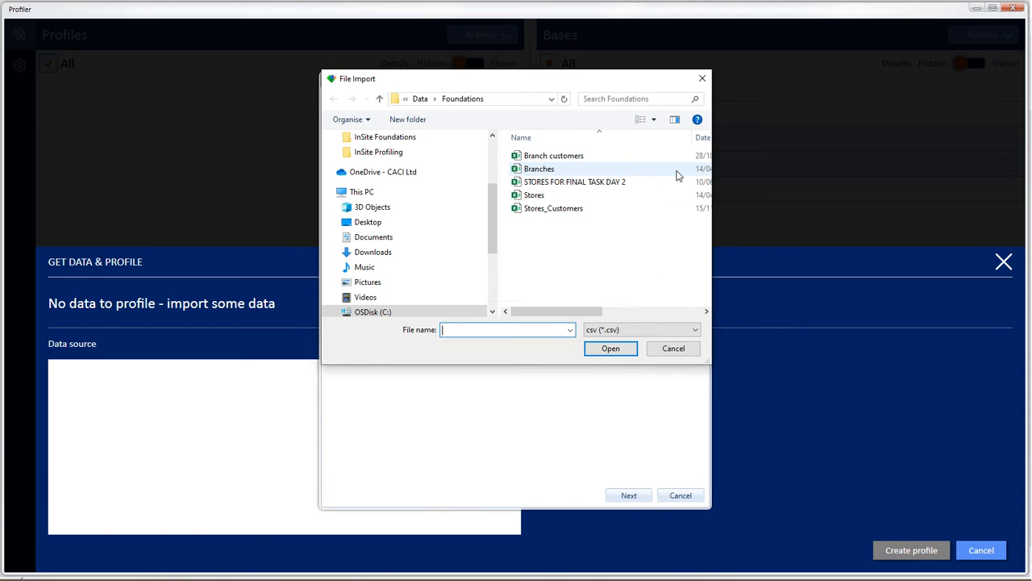
click(555, 157)
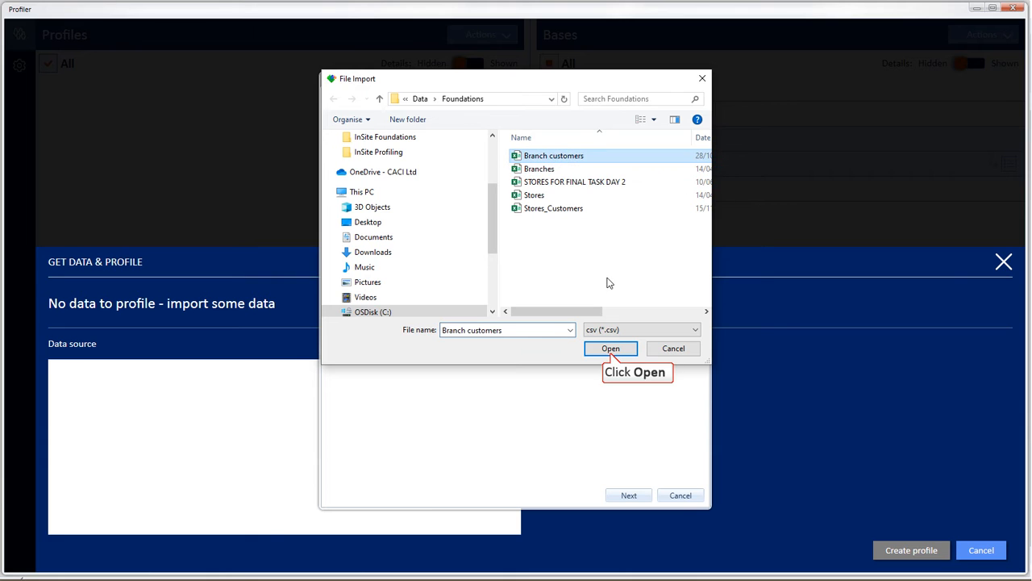
click(611, 350)
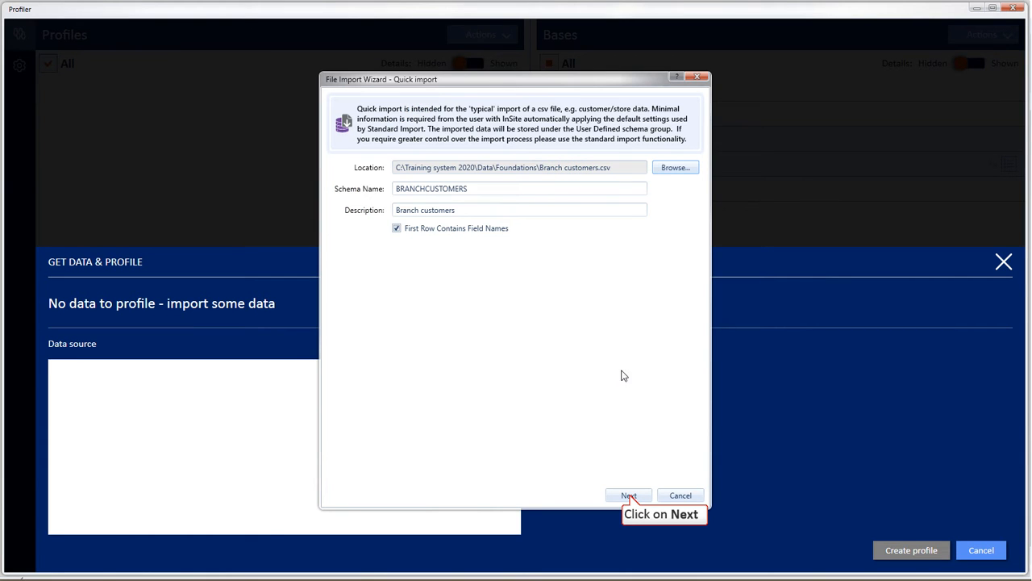
click(629, 495)
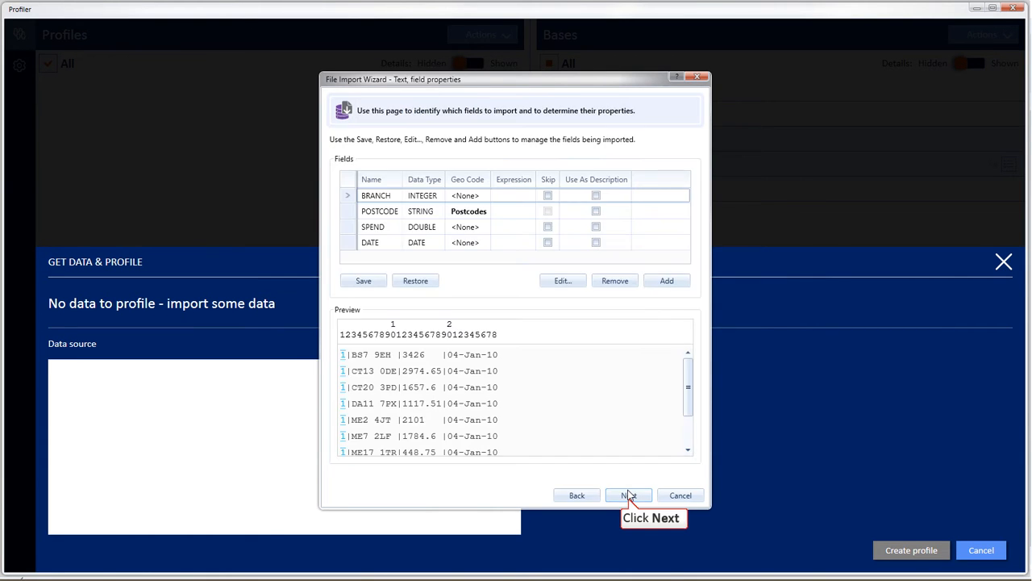
click(629, 497)
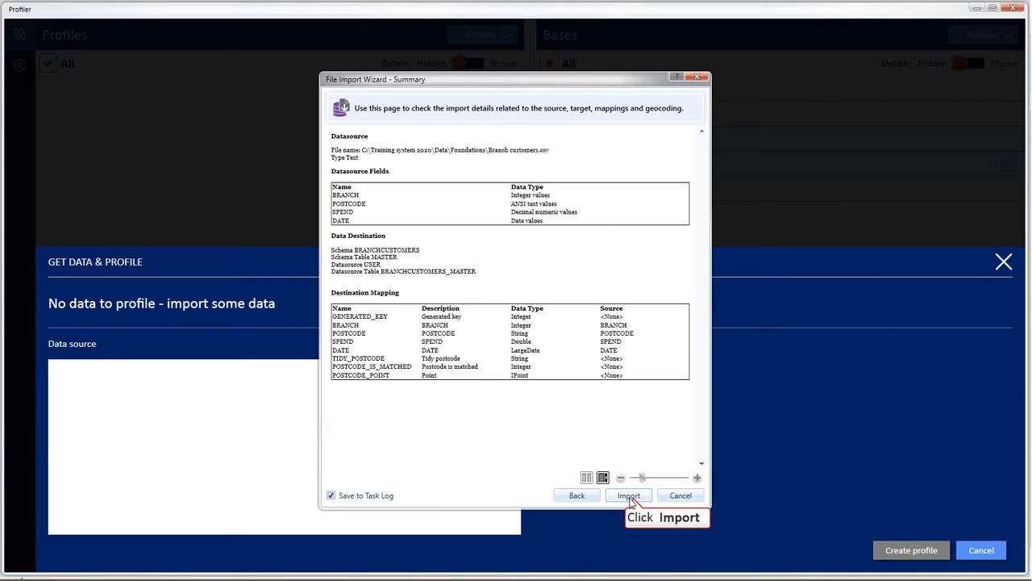
click(634, 499)
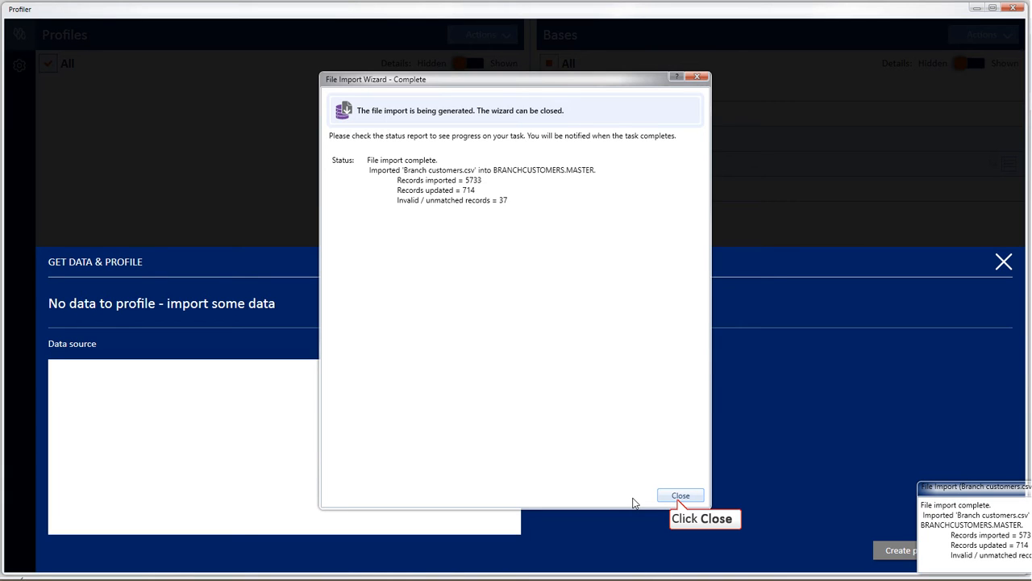
click(679, 497)
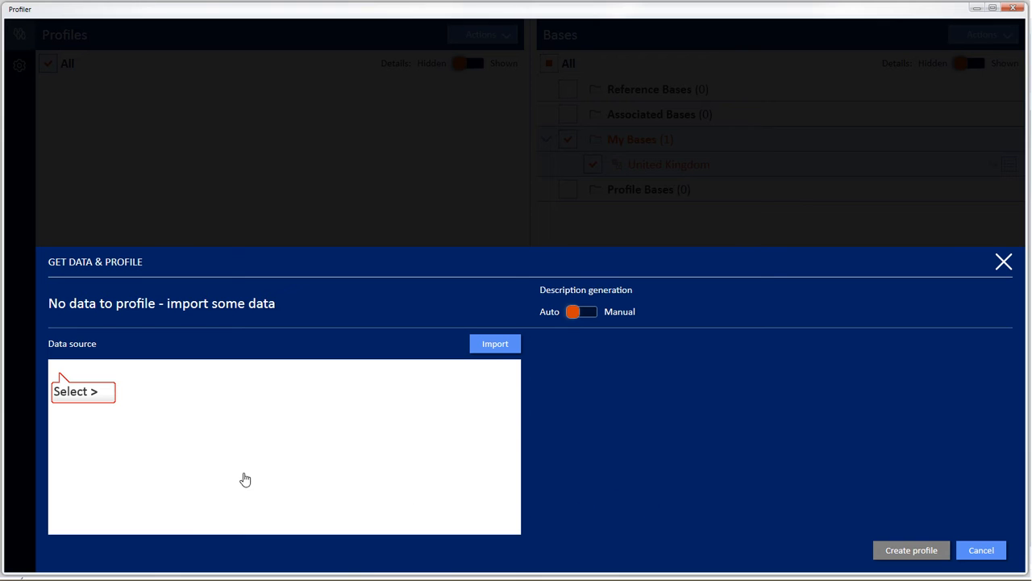
Create a profile from the Branch customers data source under User Data.
click(59, 373)
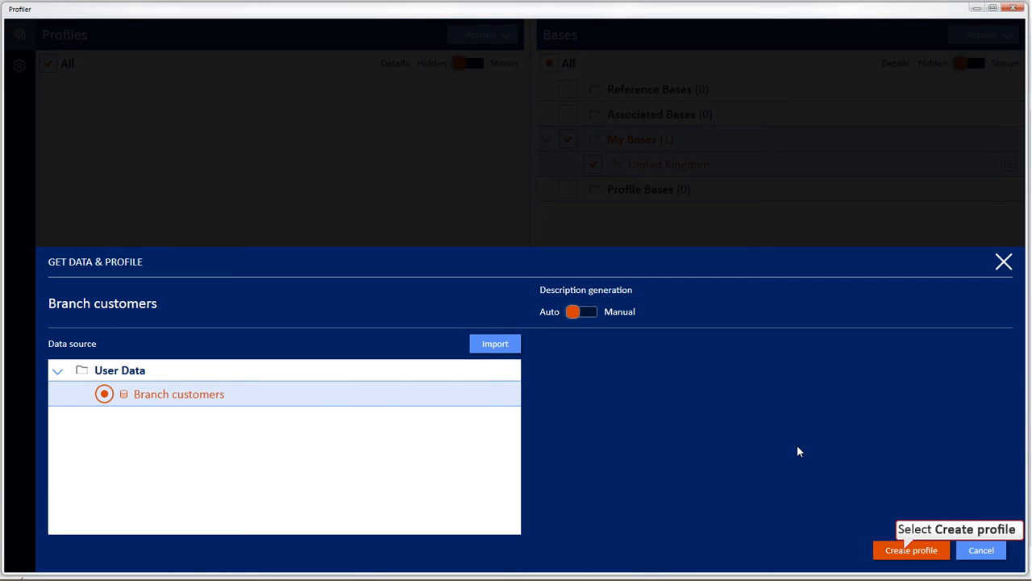
click(909, 551)
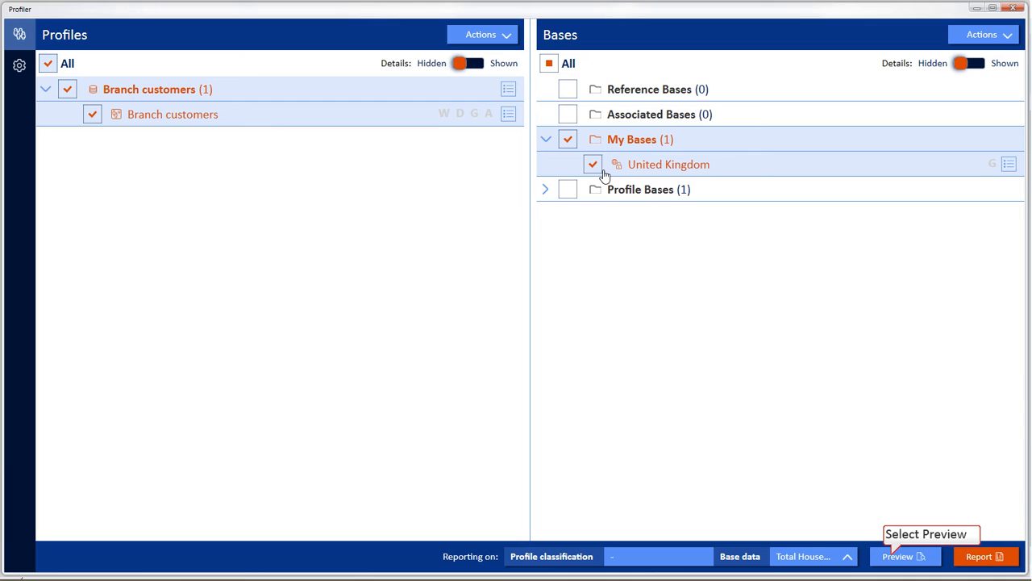
Preview the Branch customers profile by Acorn categories, groups and types against the United Kingdom base, and generate and close its Excel report.
click(895, 556)
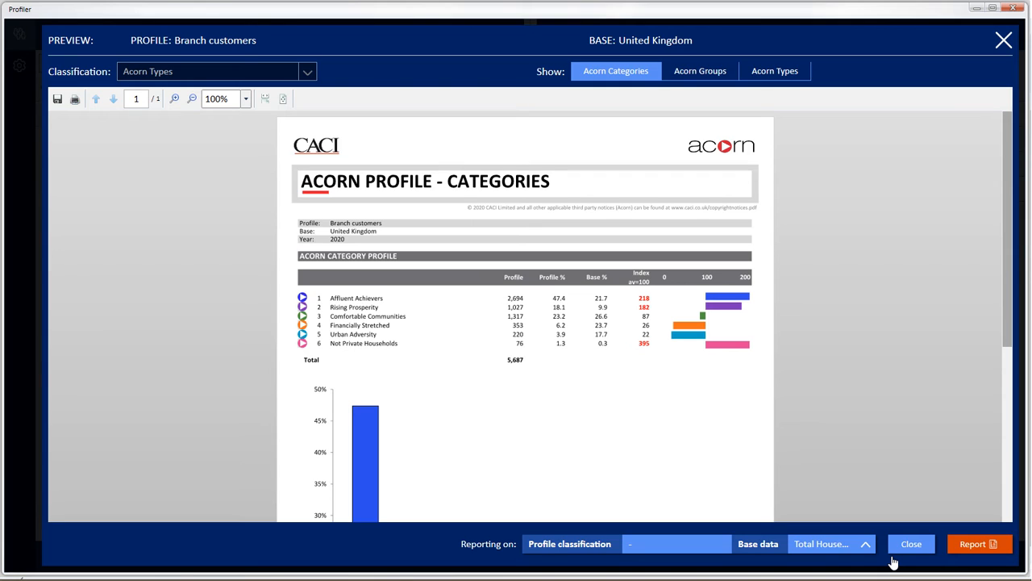
click(698, 74)
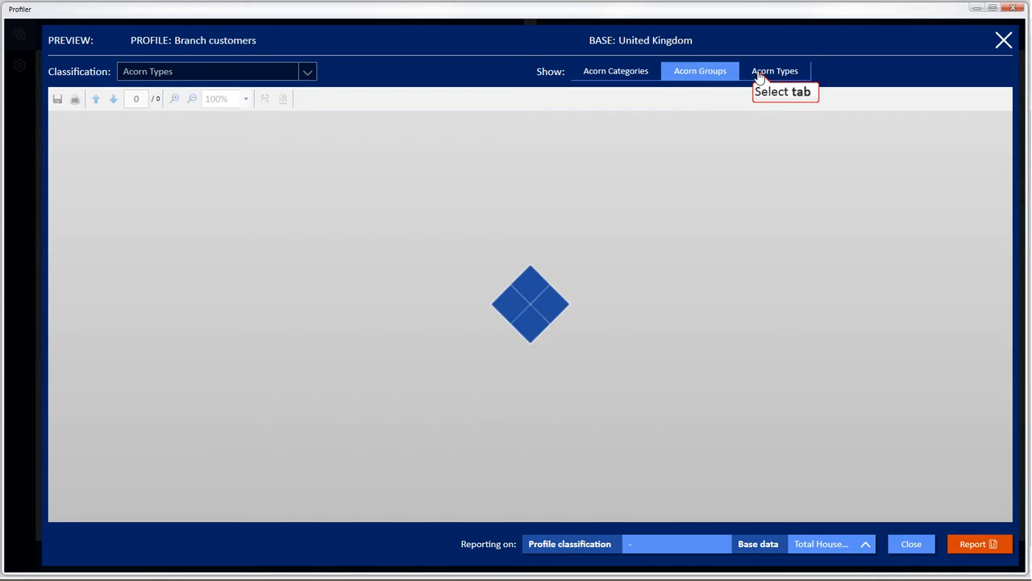
click(762, 75)
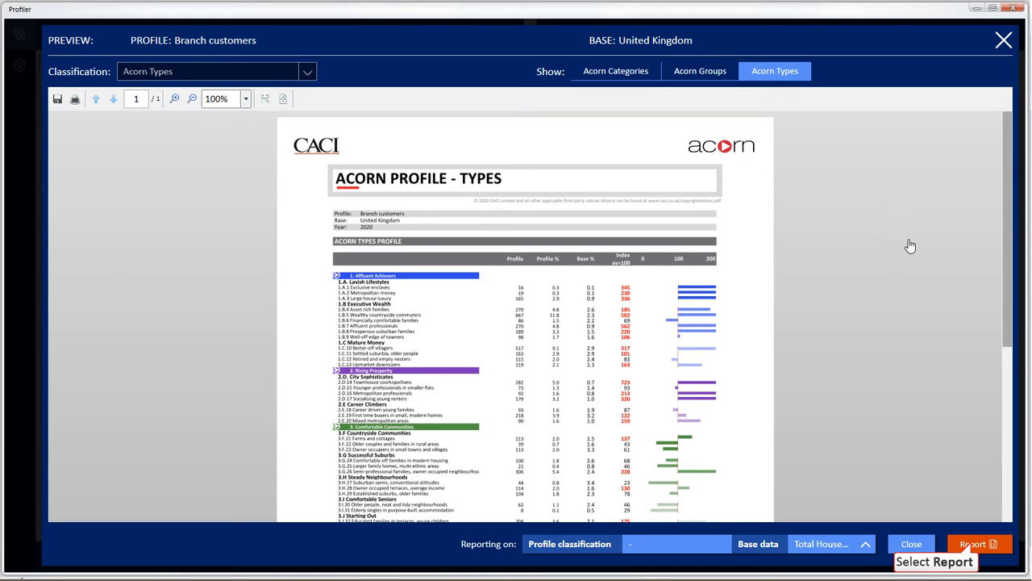
click(972, 546)
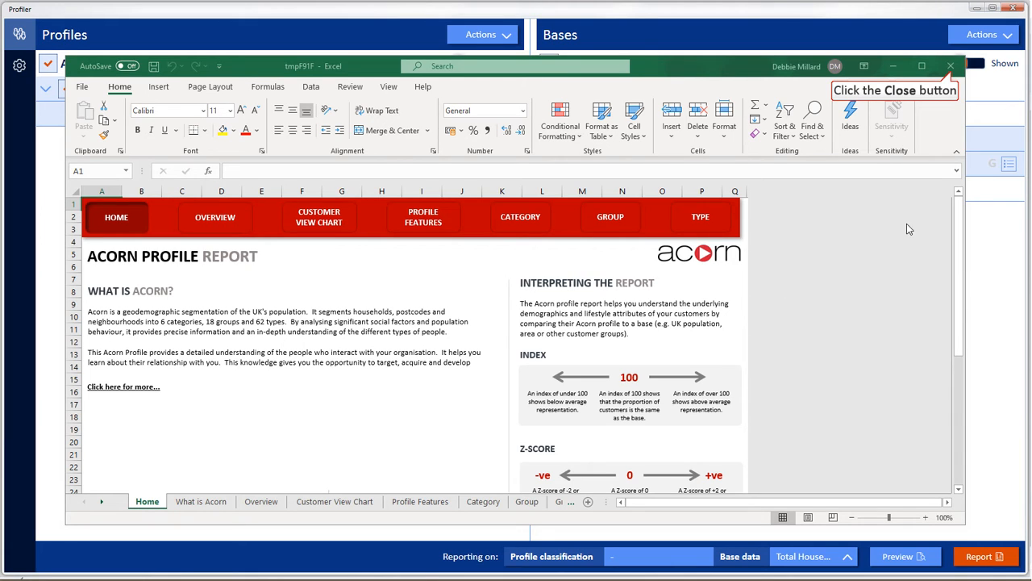
click(951, 66)
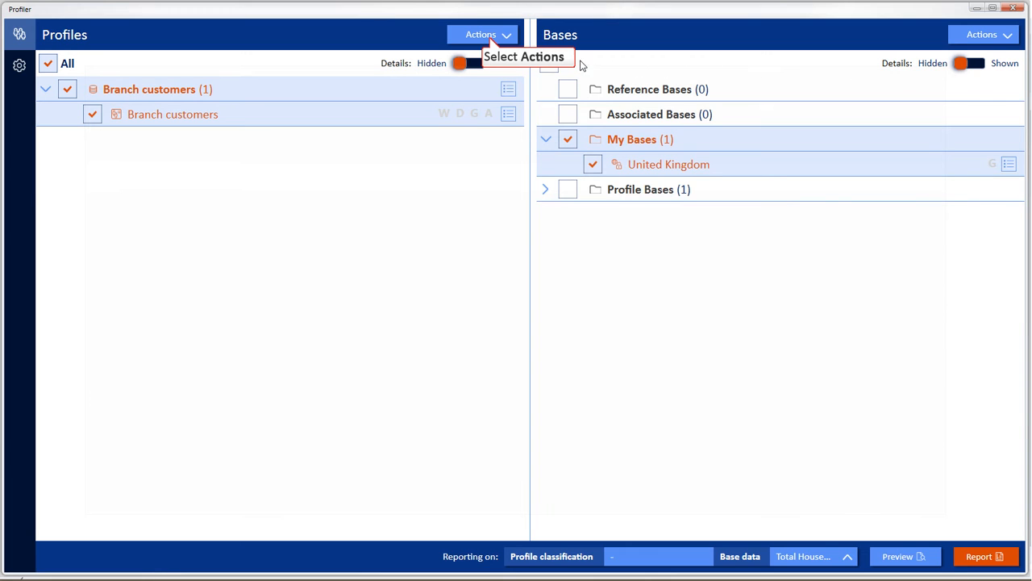
Create a new Branch customers profile weighted by the SPEND field of the Master table, with no data filter or geofilter.
click(487, 36)
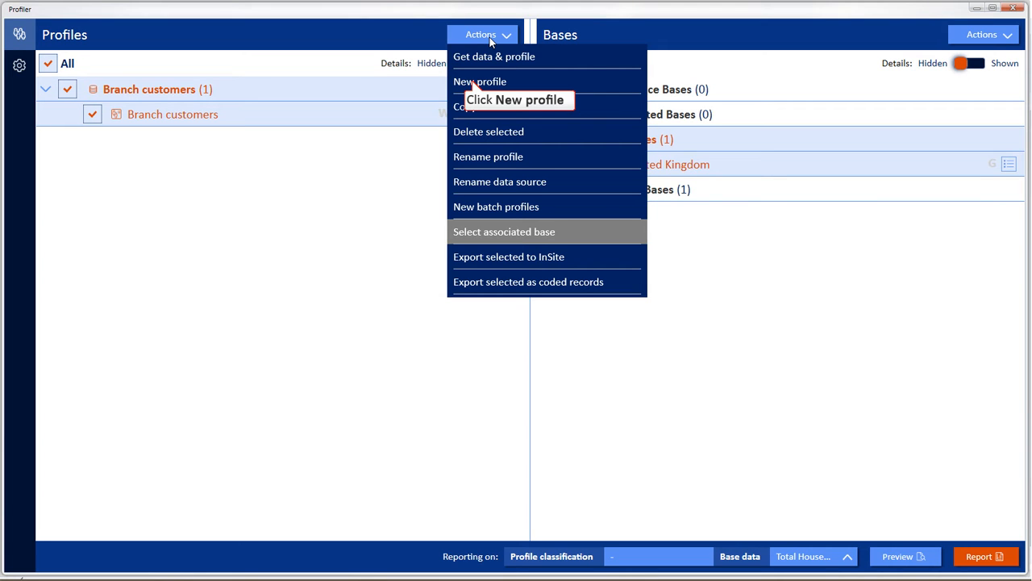
click(478, 81)
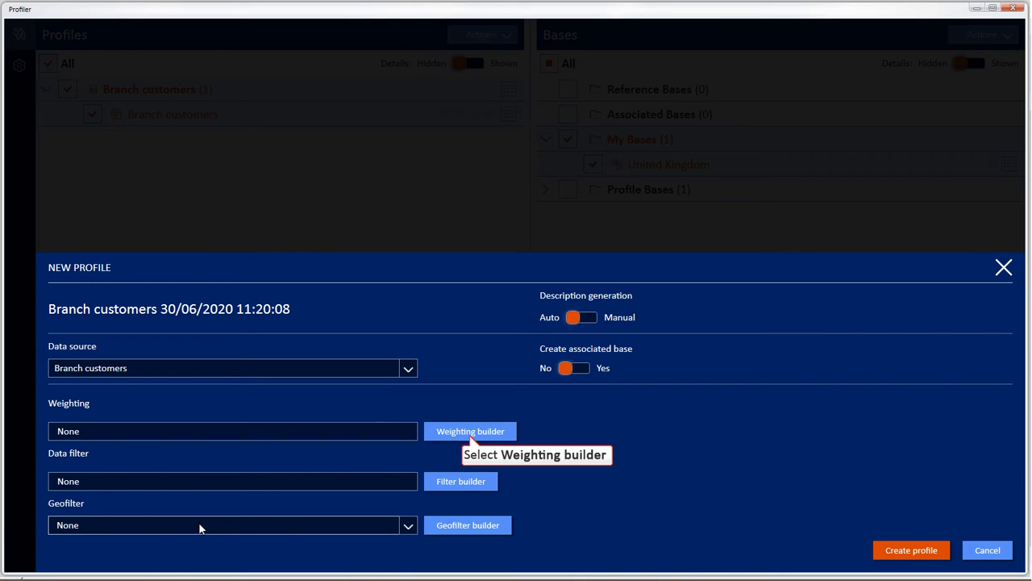
click(469, 432)
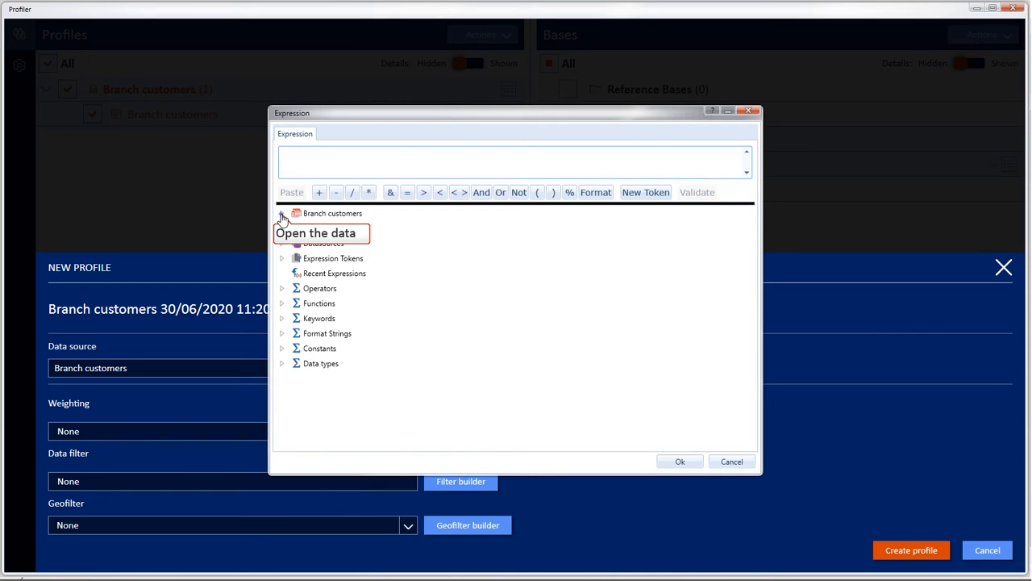
click(282, 214)
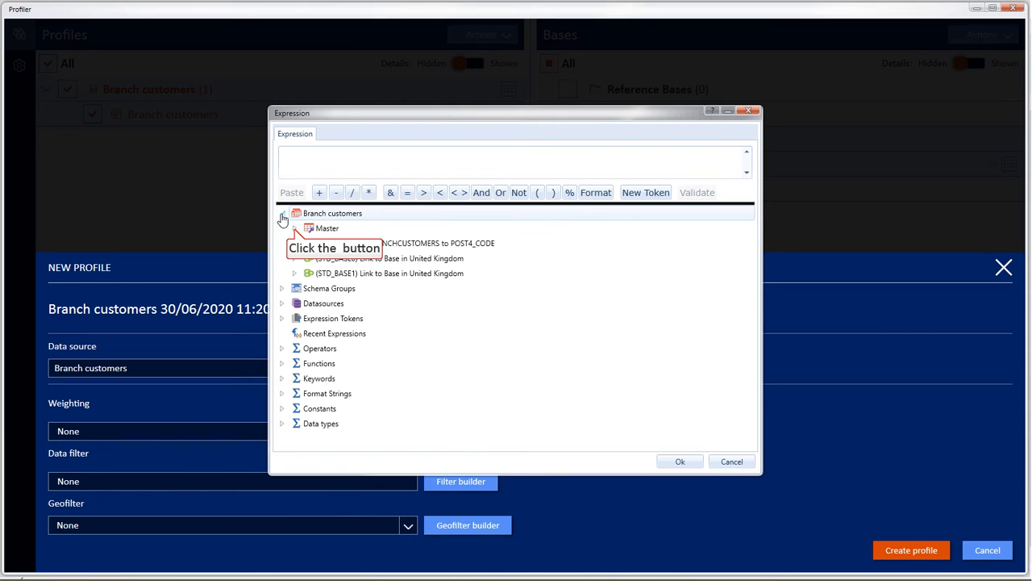
click(295, 229)
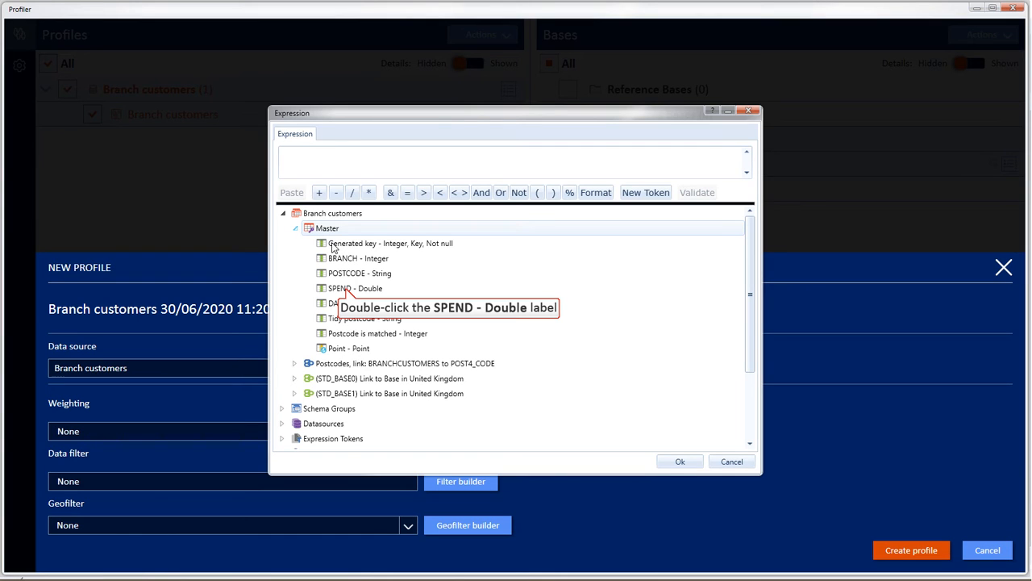
double_click(346, 289)
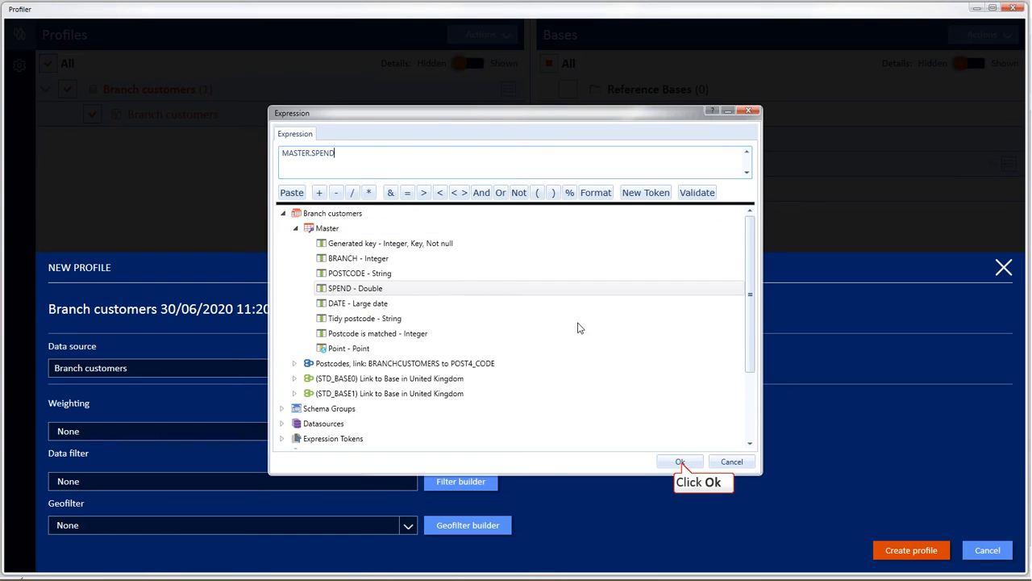
click(680, 462)
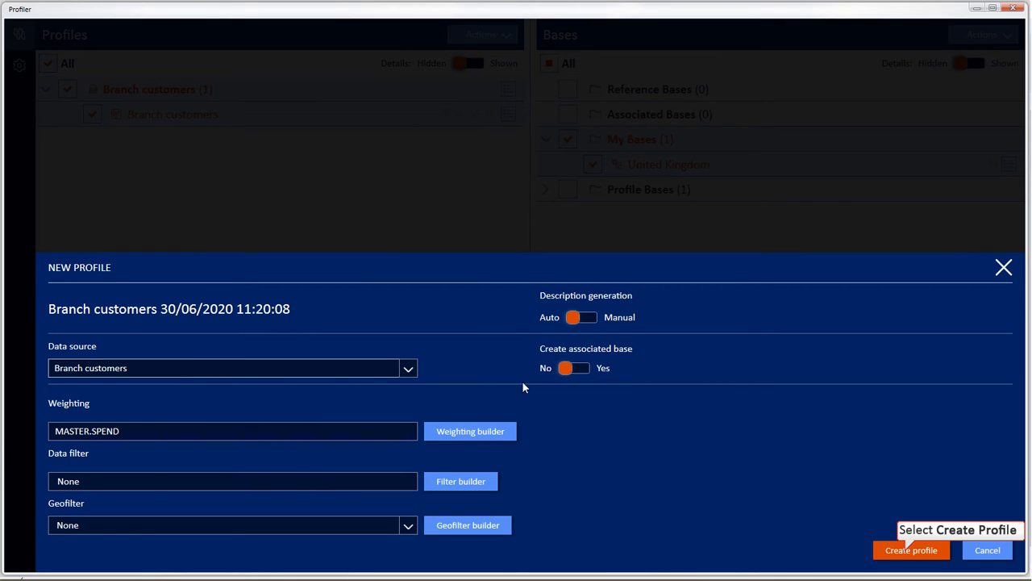
click(911, 550)
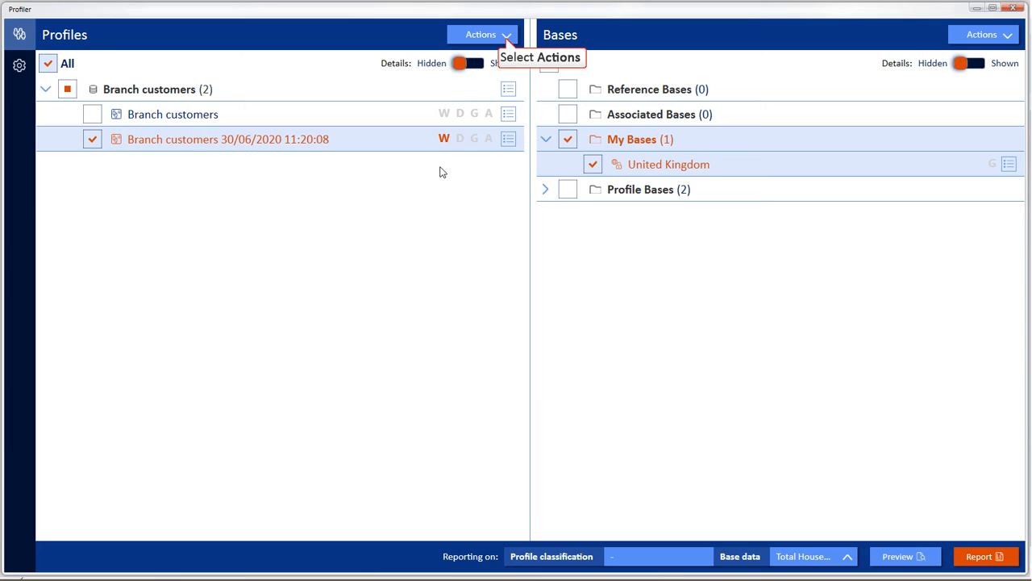
Create a new Branch customers profile with the data filter MASTER.SPEND > 1000, leaving weighting and geofilter at None.
click(507, 40)
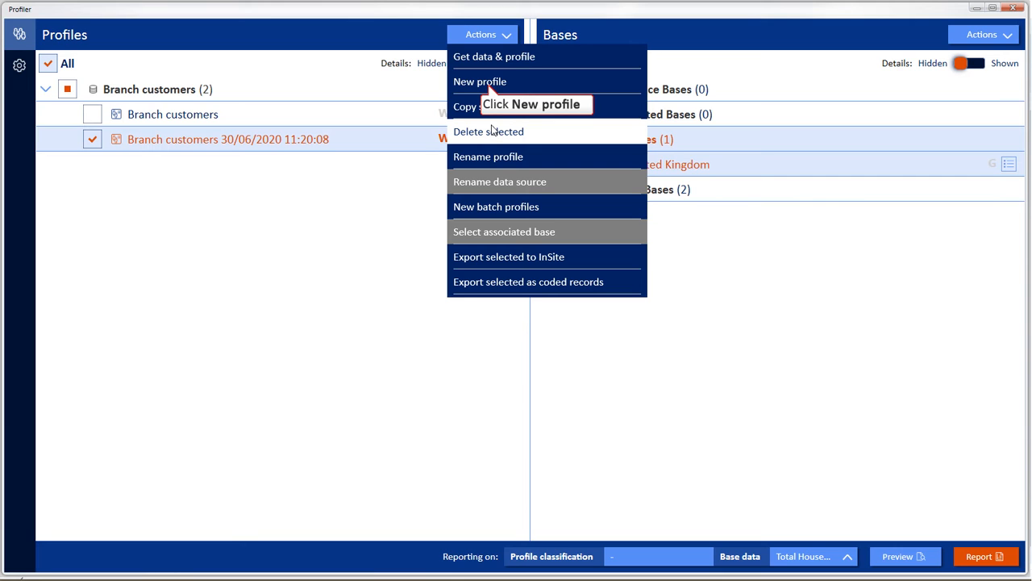
click(484, 84)
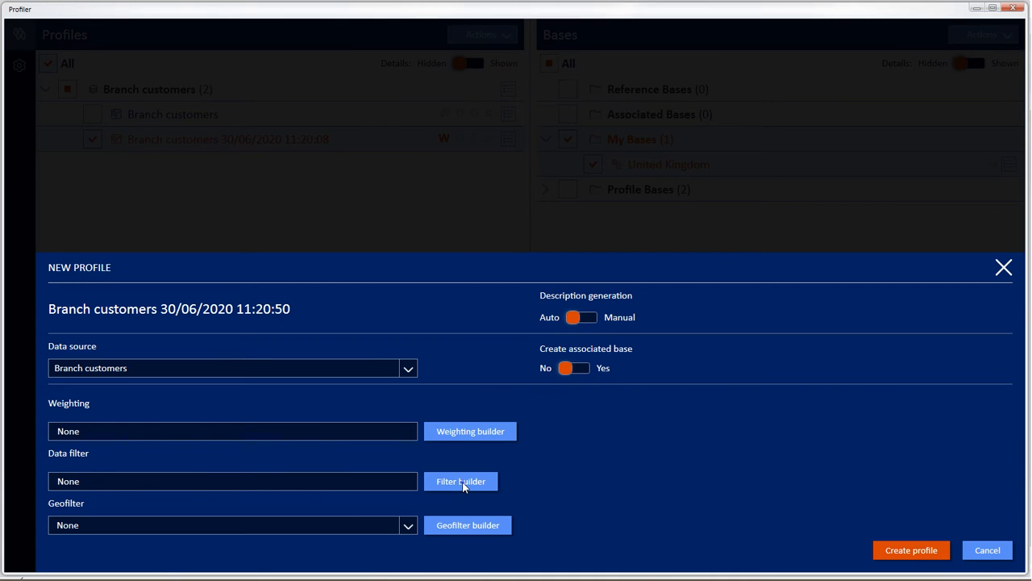
click(463, 484)
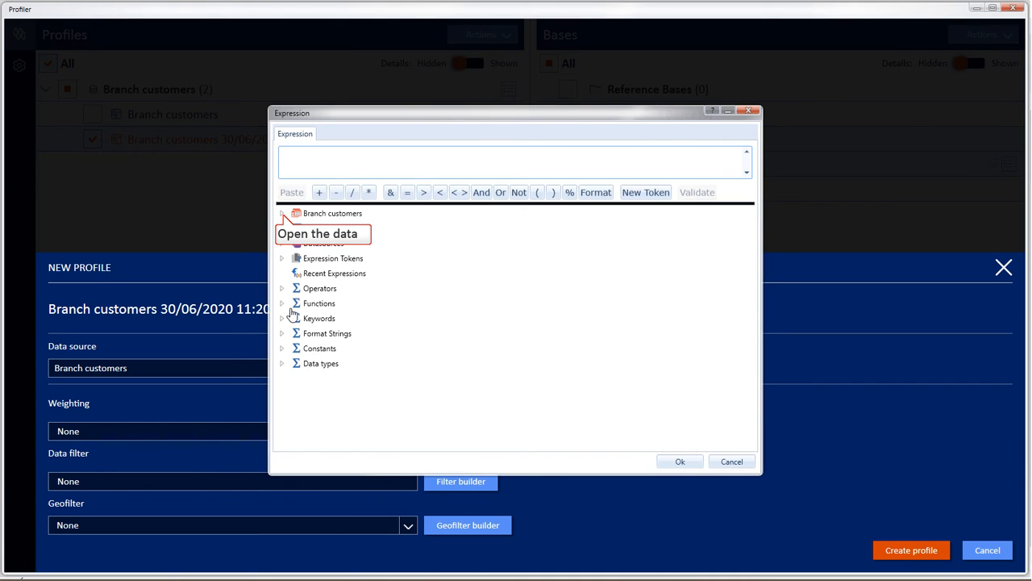
click(282, 214)
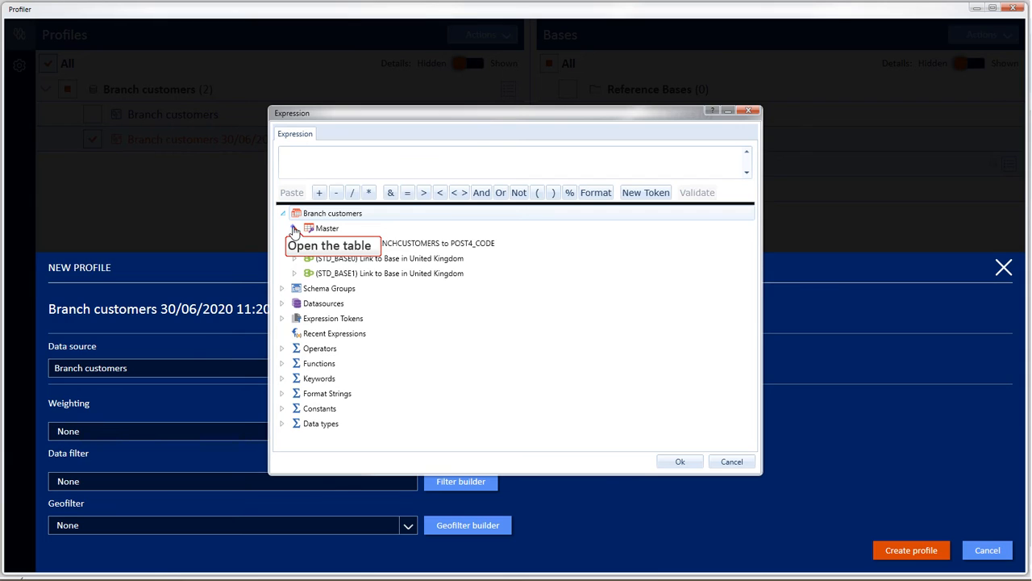
click(294, 229)
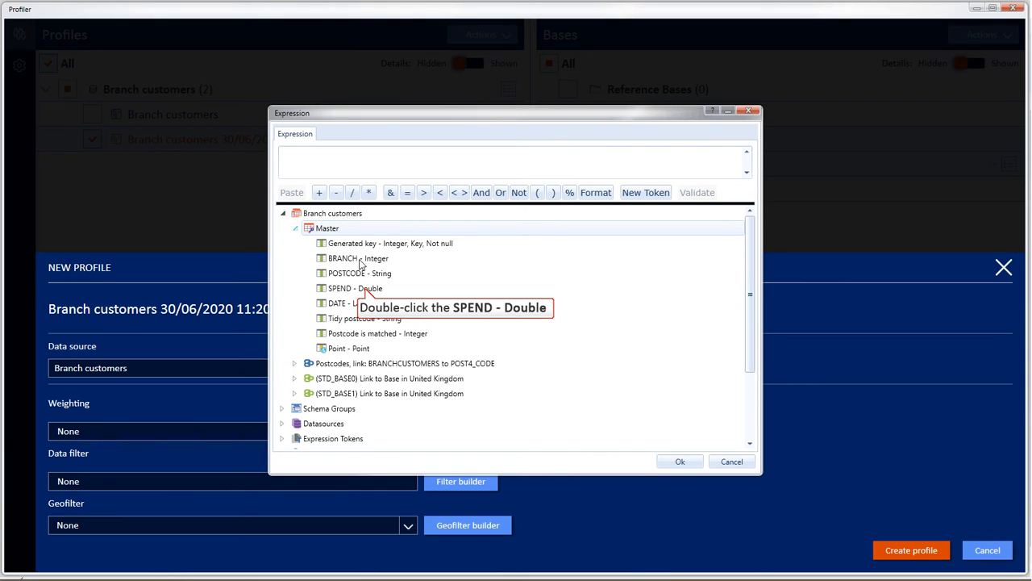
double_click(366, 290)
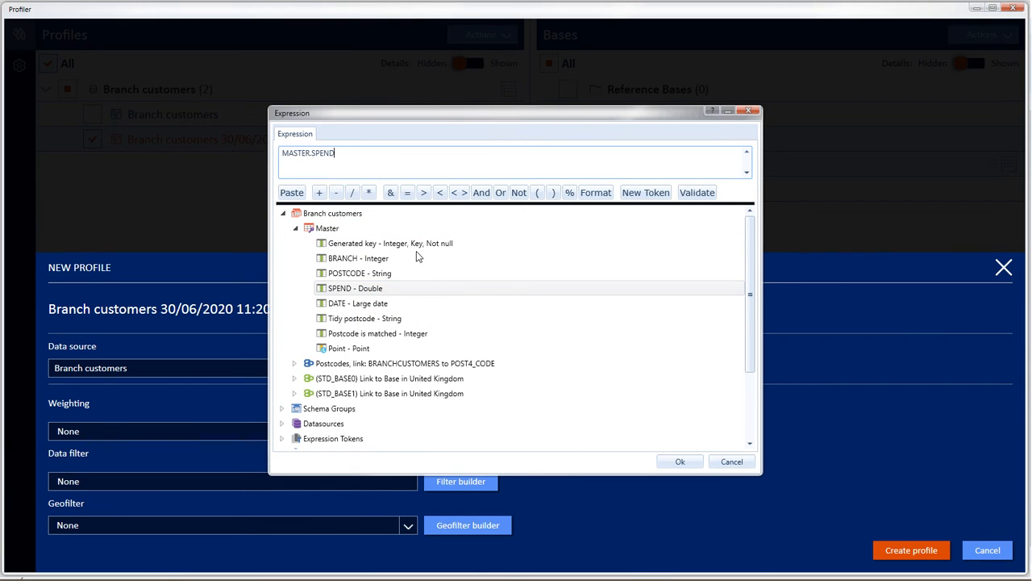
click(423, 194)
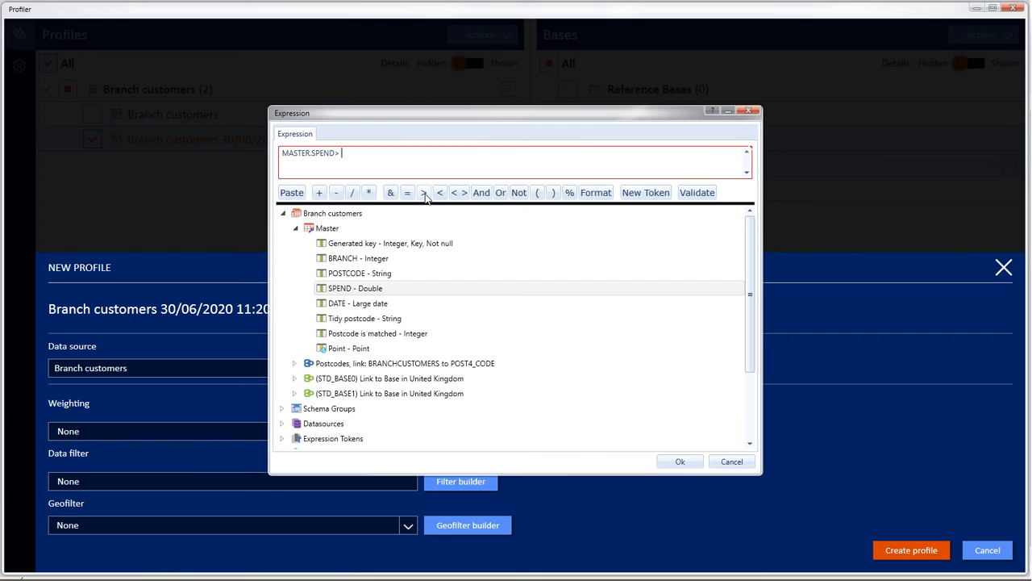
text(1)
text(000)
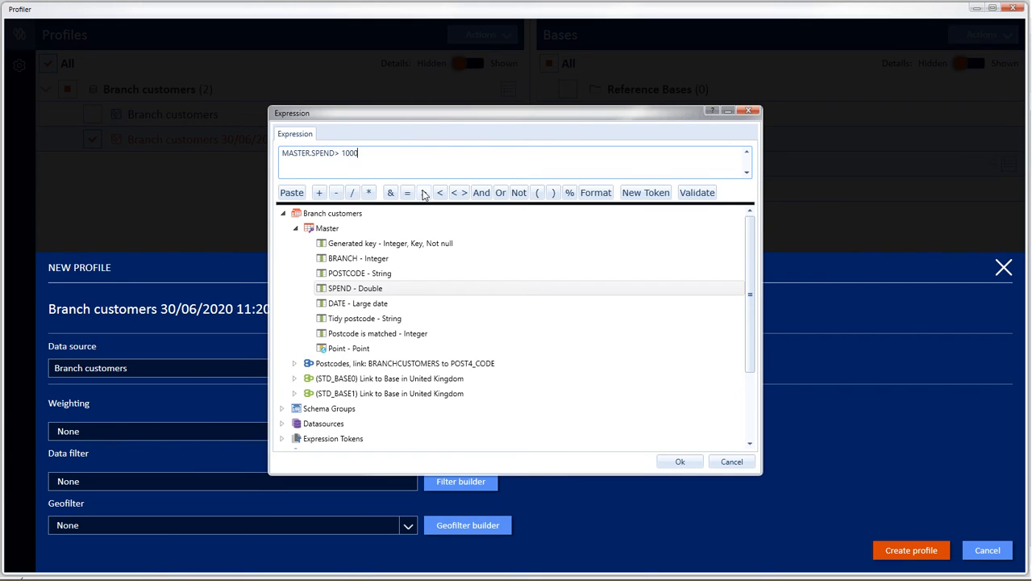
click(680, 462)
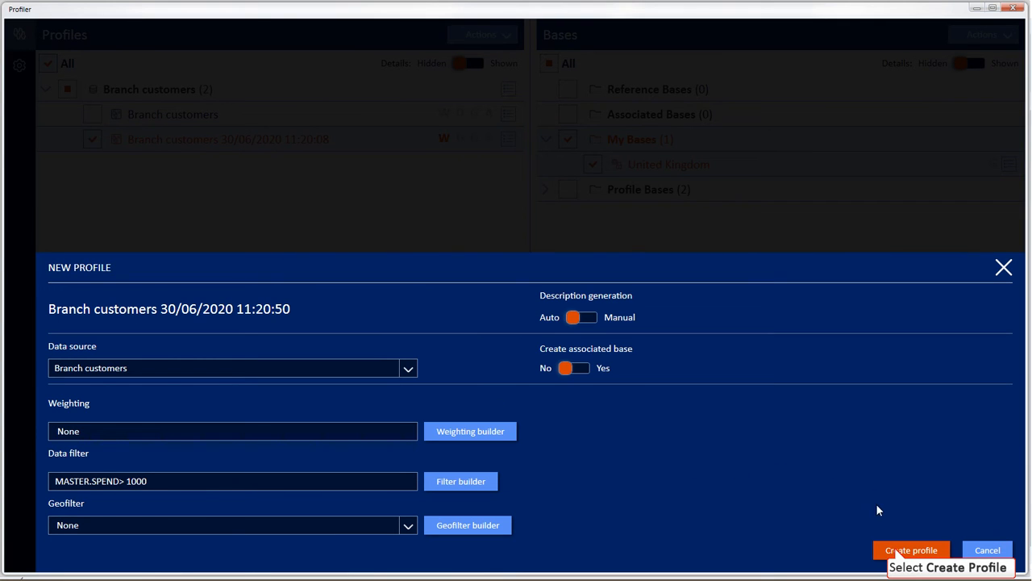
click(897, 551)
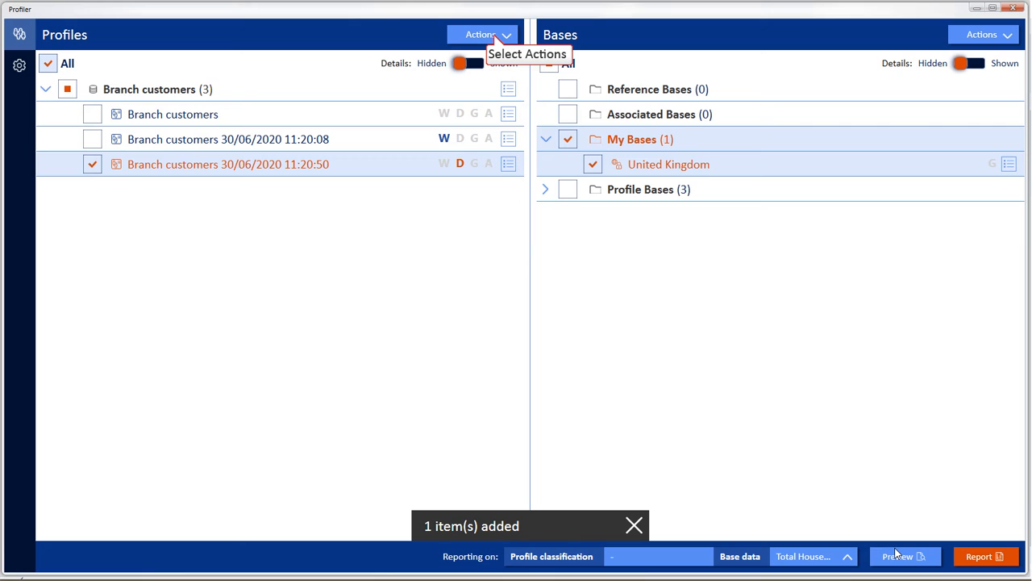
Create a new Branch customers profile restricted by a postcode area geofilter to BA (Bath), with no weighting or data filter.
click(493, 35)
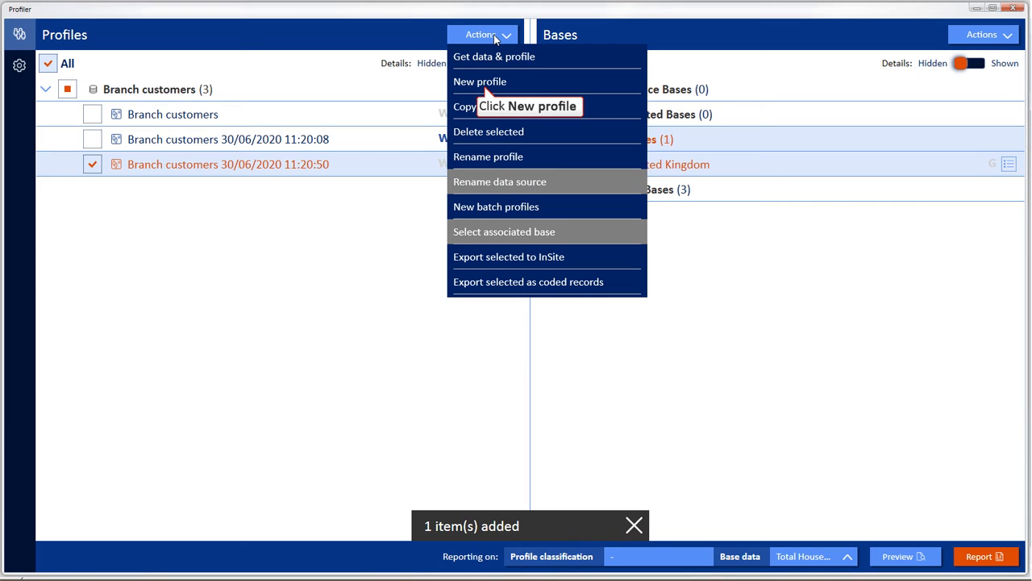
click(485, 84)
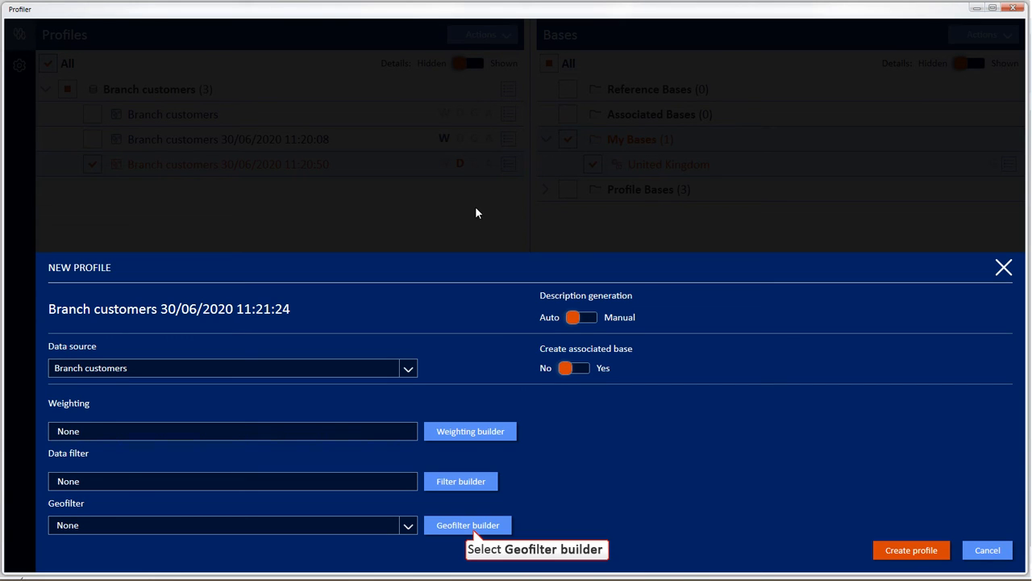
click(473, 530)
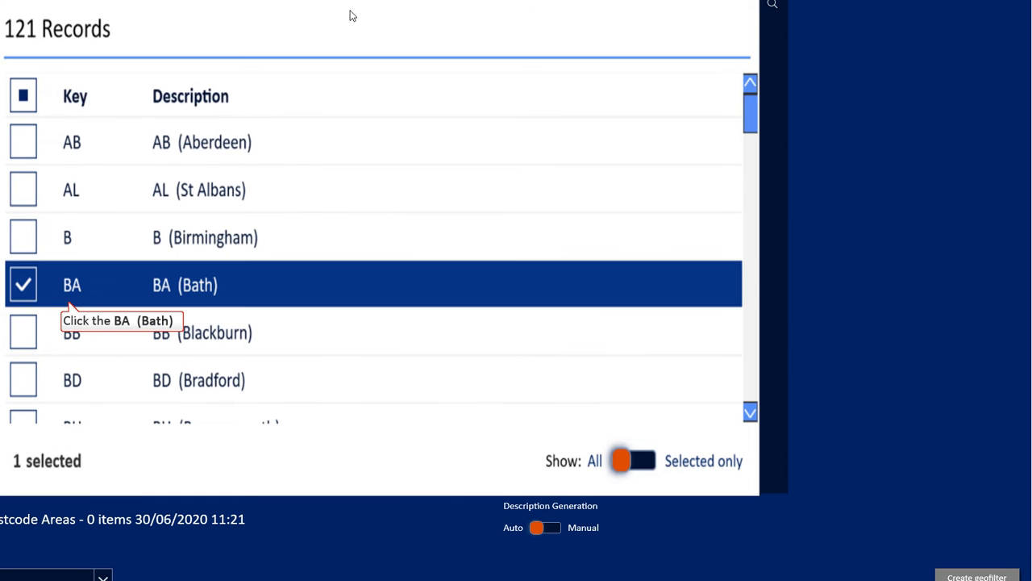
click(46, 262)
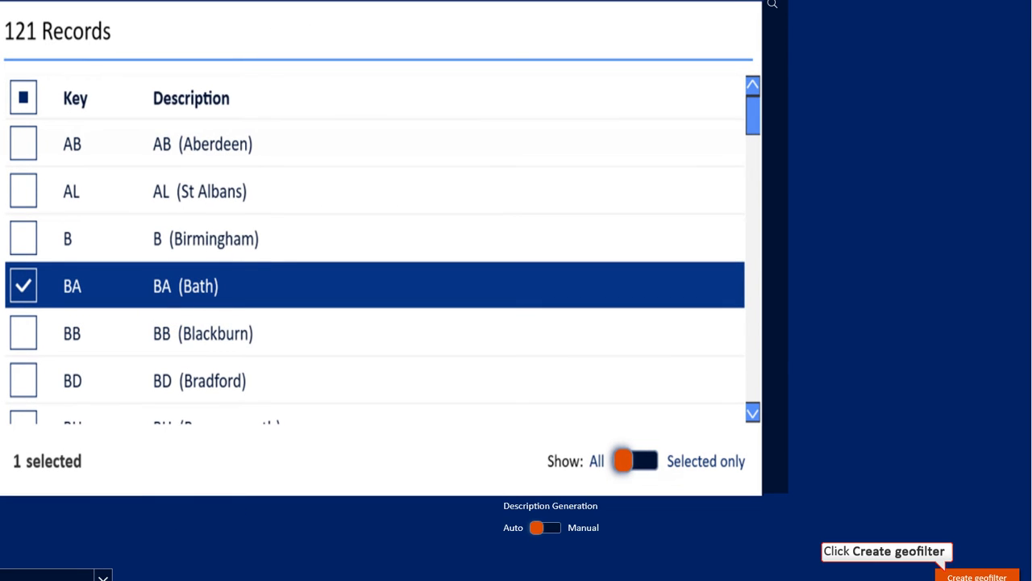
click(968, 576)
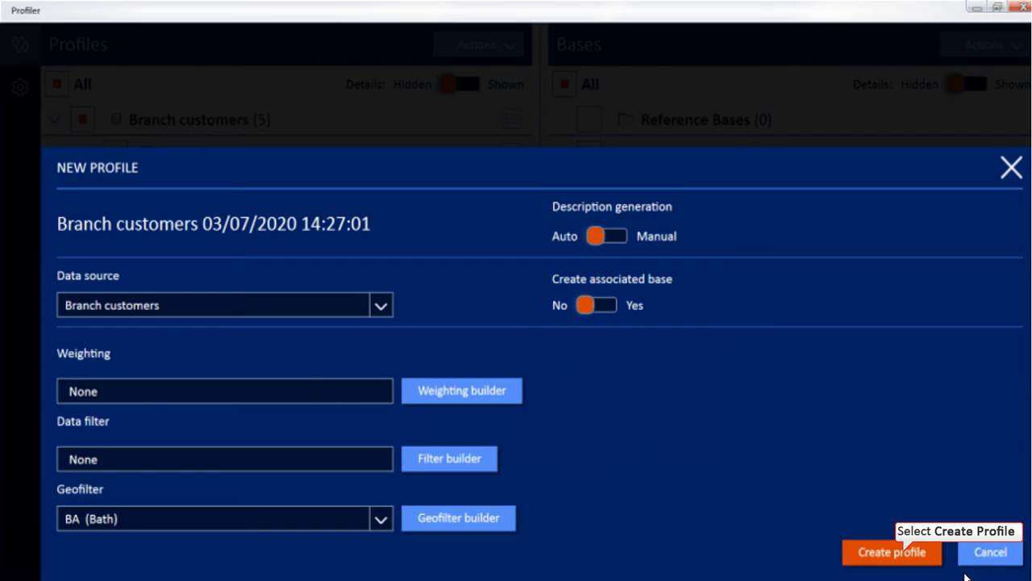
click(905, 556)
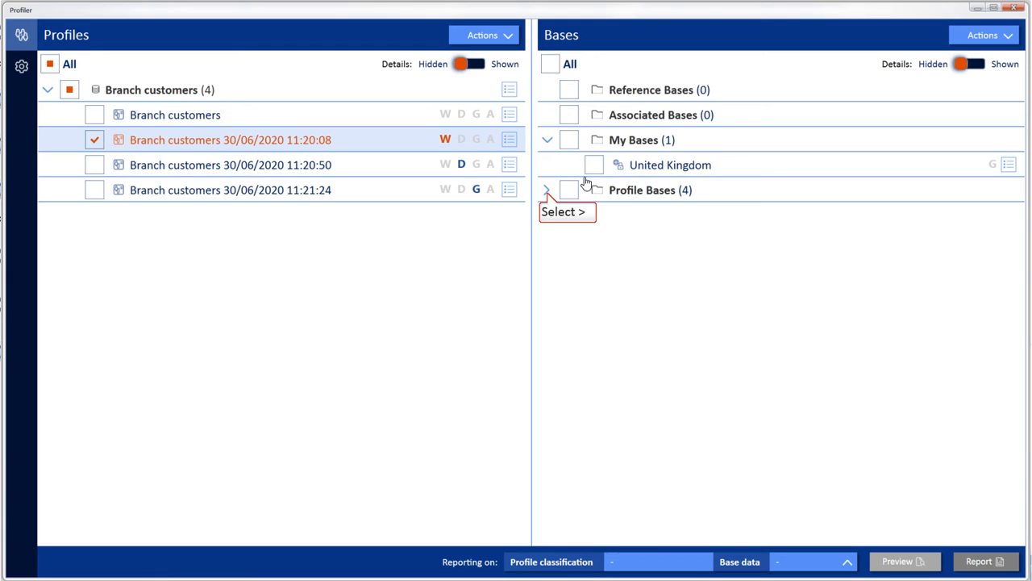
Preview the spend-weighted Branch customers profile against the unweighted Branch customers profile base, and close the preview.
click(547, 192)
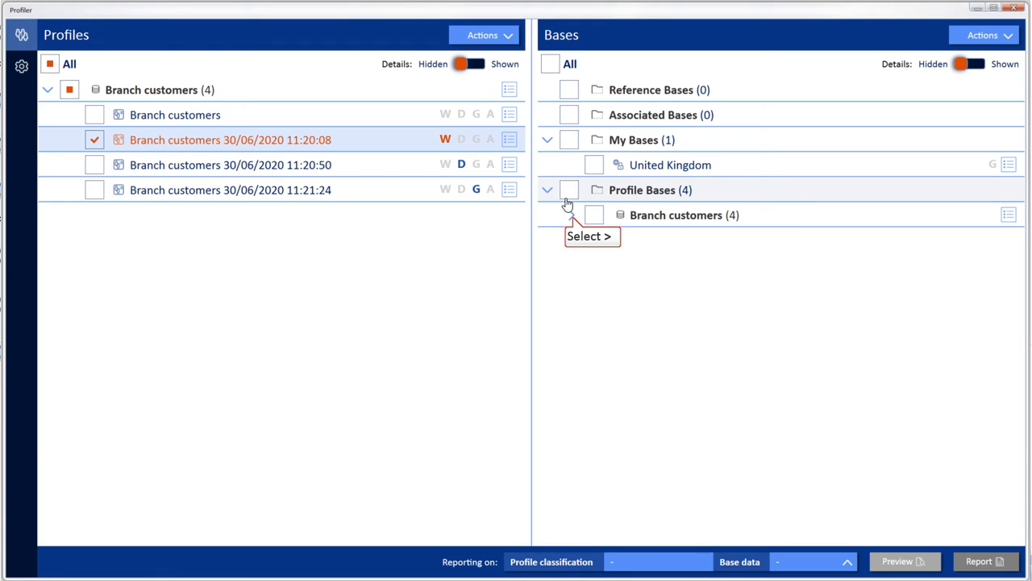
click(572, 216)
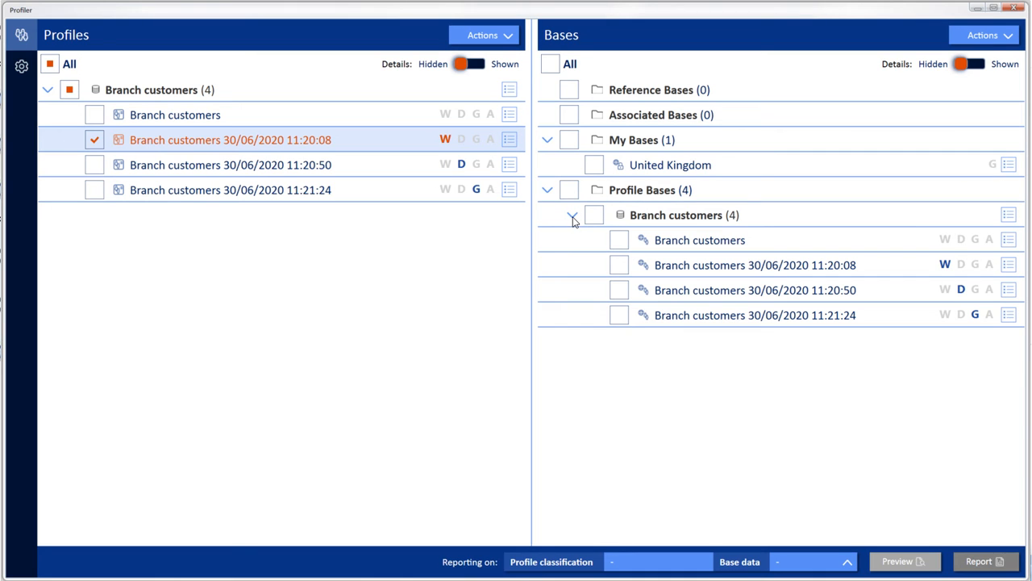
click(619, 241)
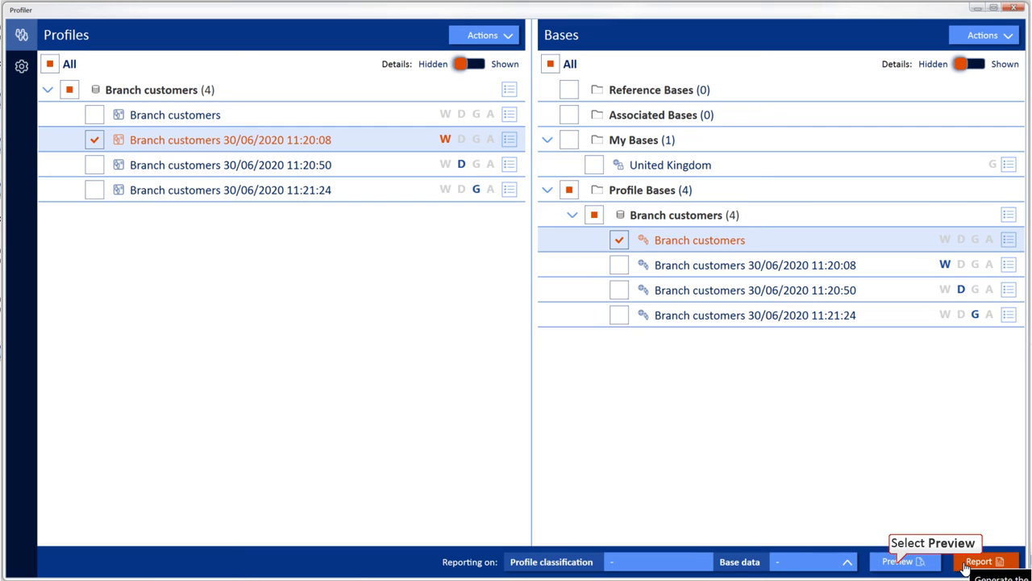
click(901, 567)
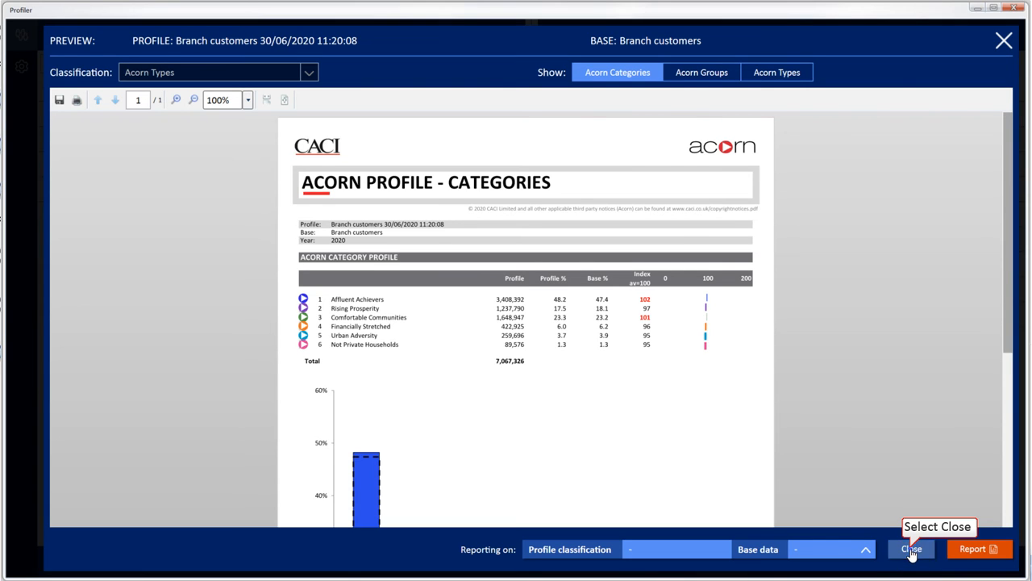
click(912, 549)
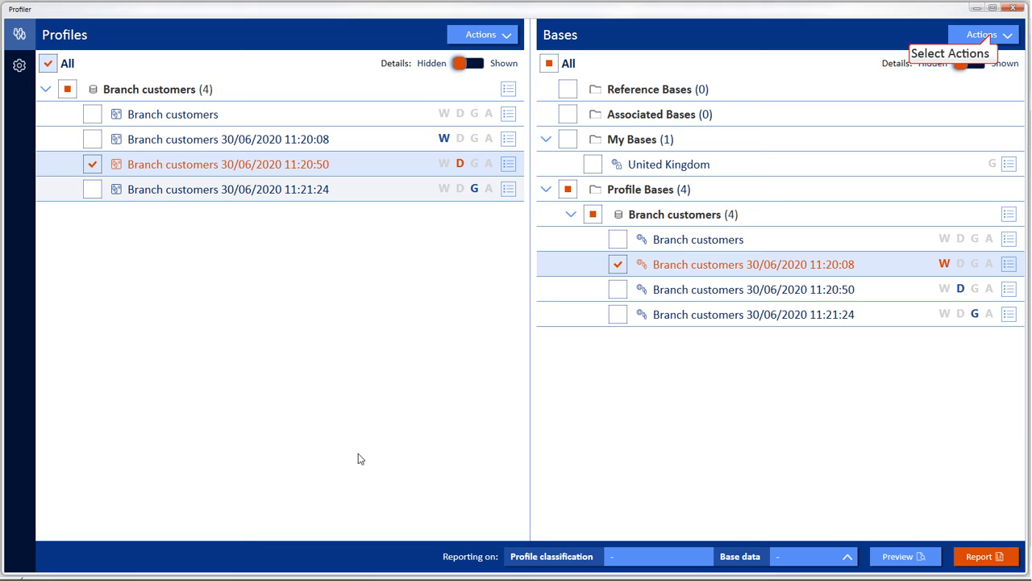
Create a Postcode Sectors base in My Bases with the geofilter BA (Bath) and the manual description Bath Base.
click(993, 39)
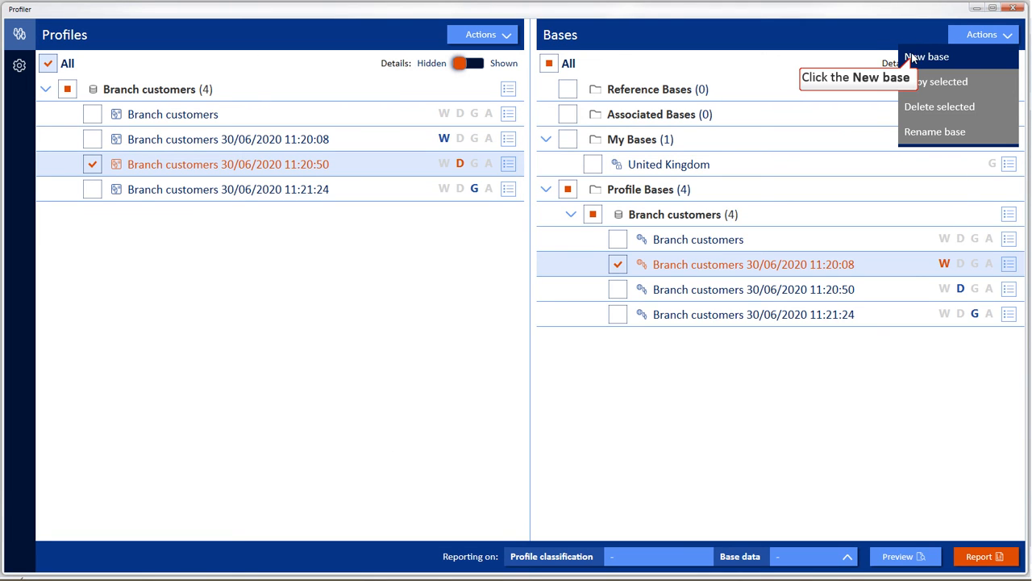
click(916, 58)
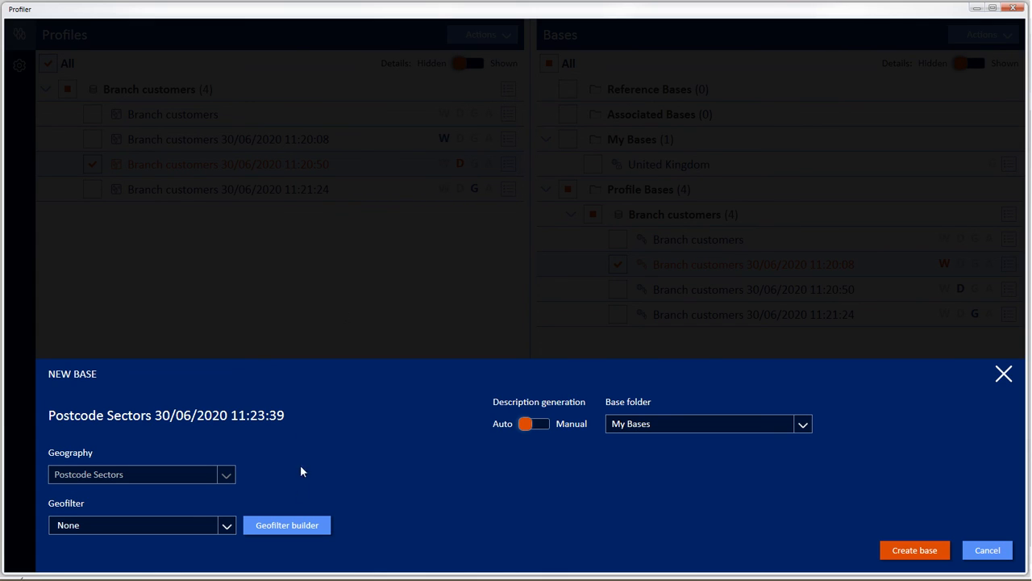
click(292, 526)
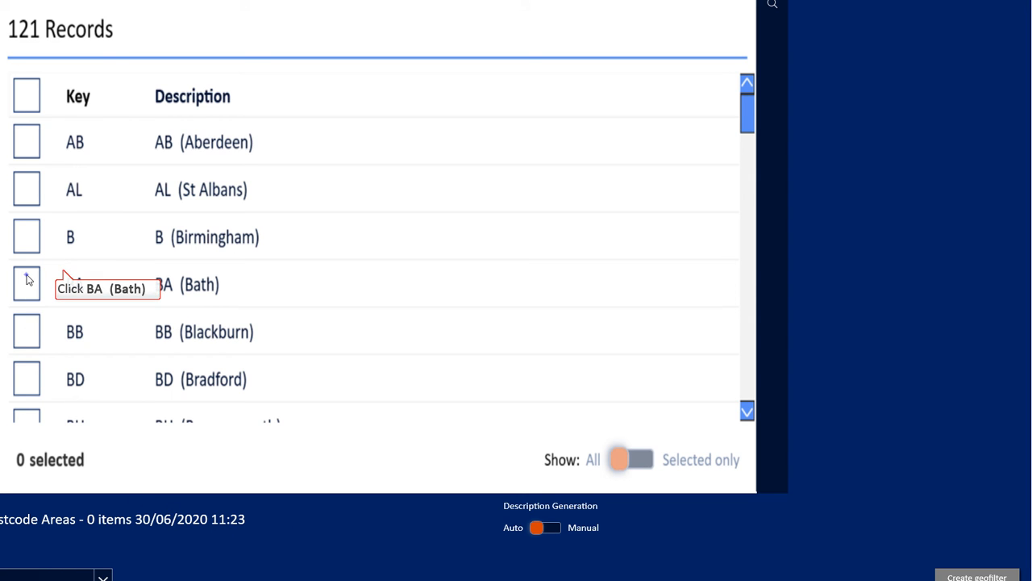
click(28, 279)
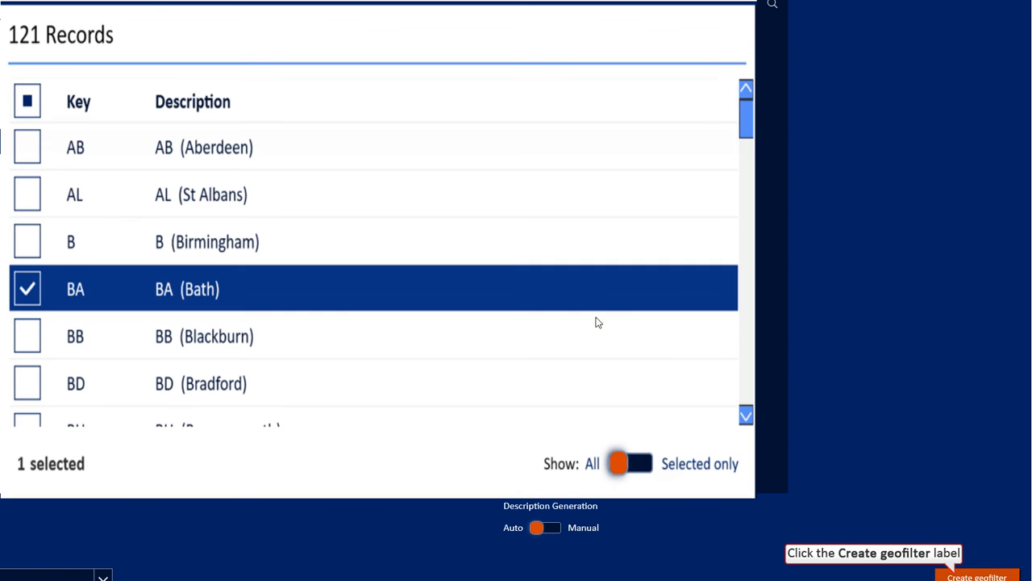
click(956, 568)
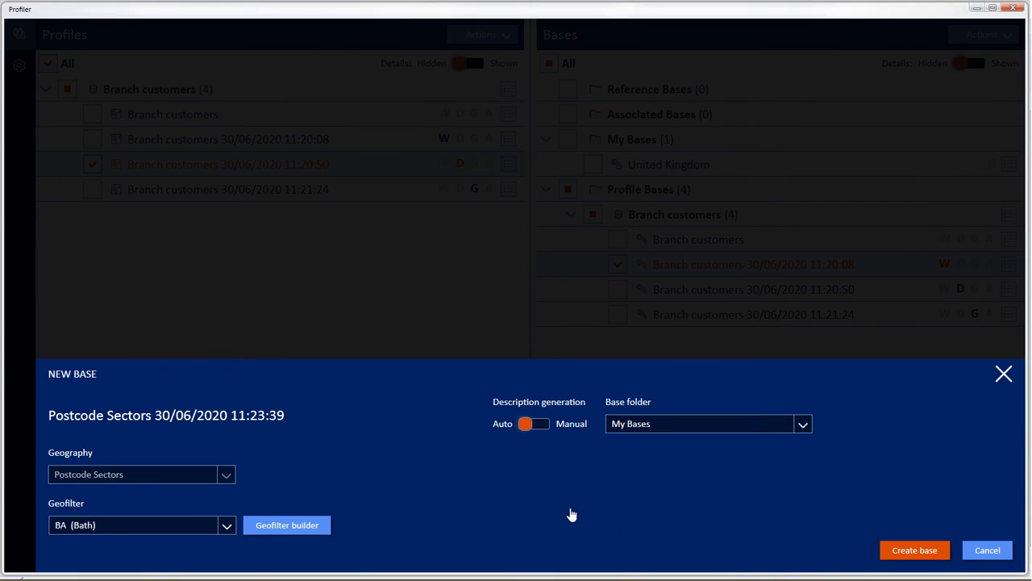
click(524, 425)
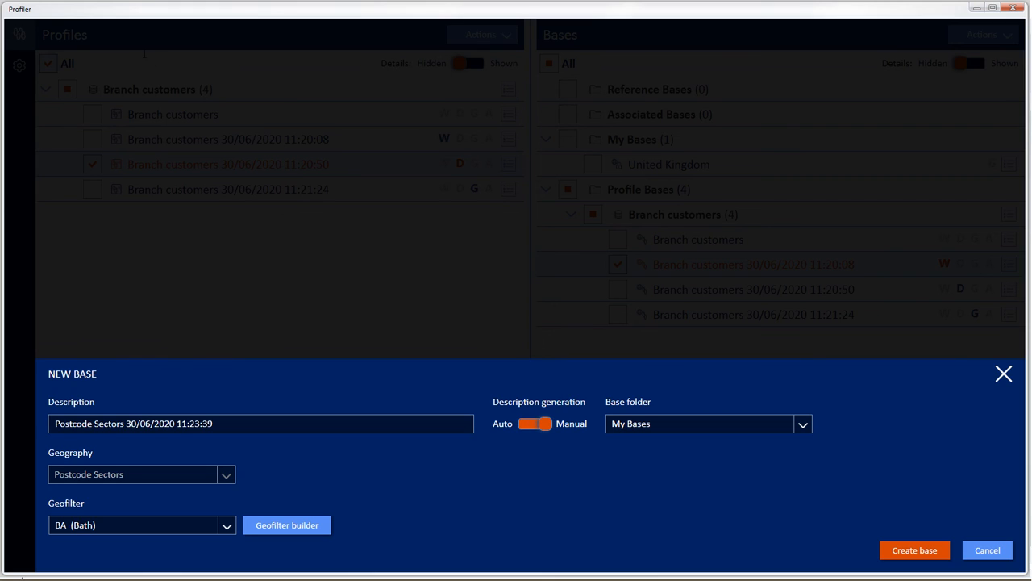
drag(246, 422, 47, 426)
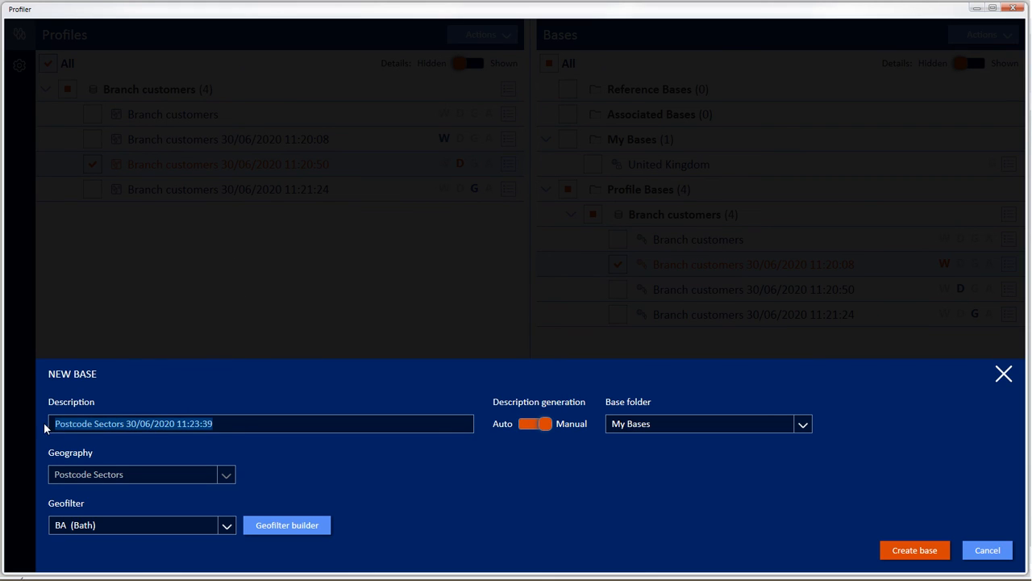
text(Bat)
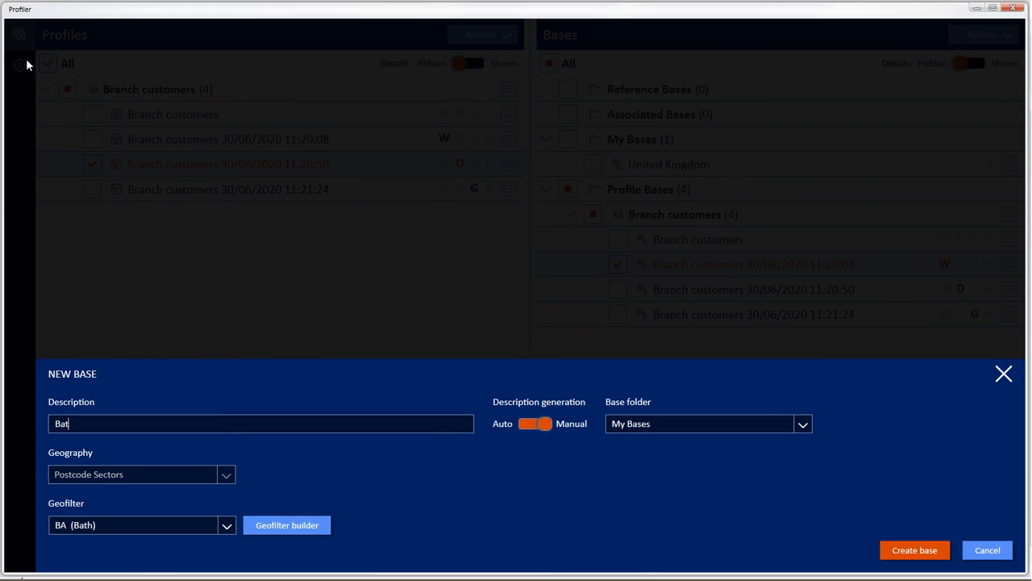
text(h Base)
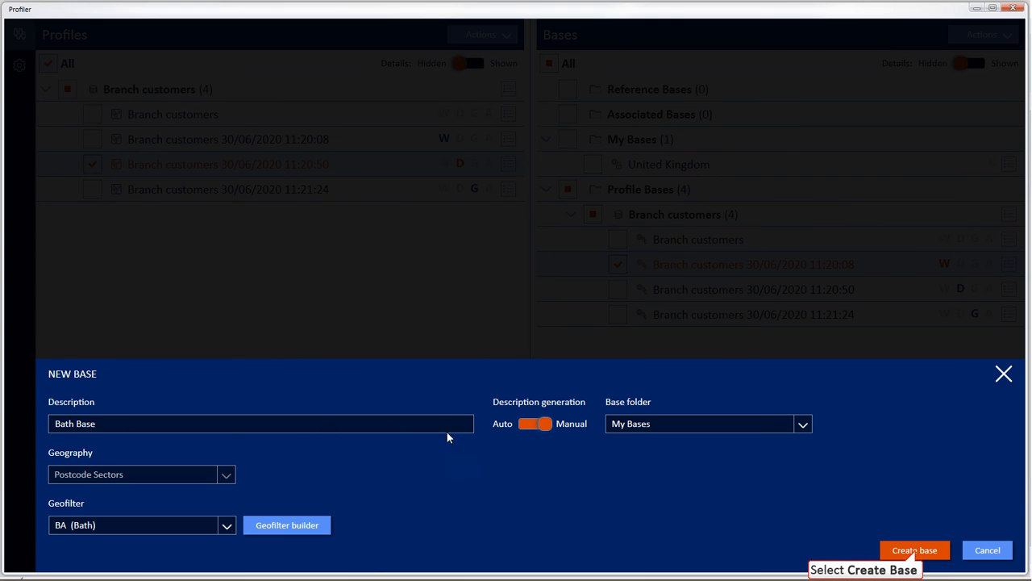
click(914, 548)
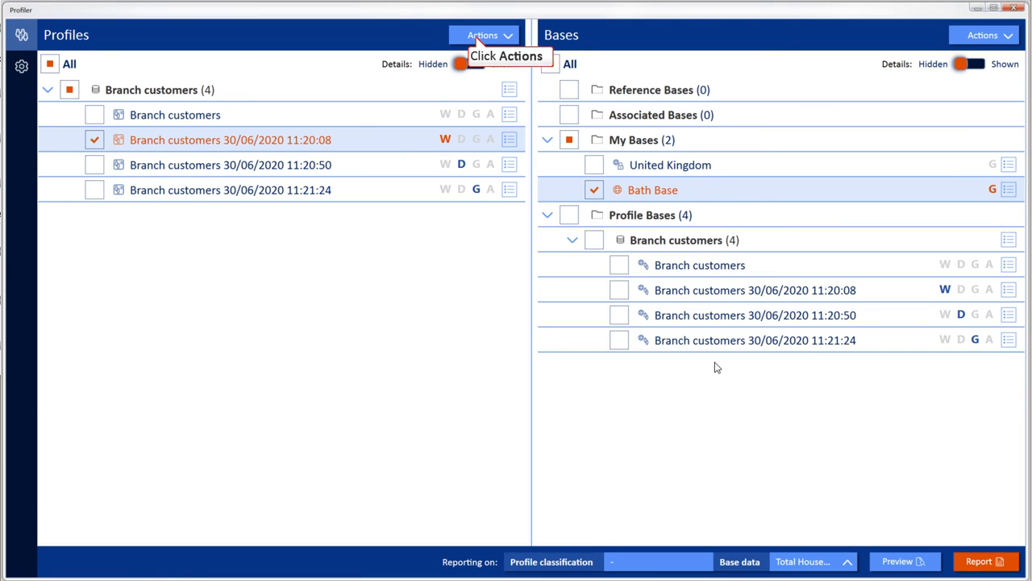
Create a new Branch customers profile with an associated base, without weighting, data filter or geofilter.
click(478, 37)
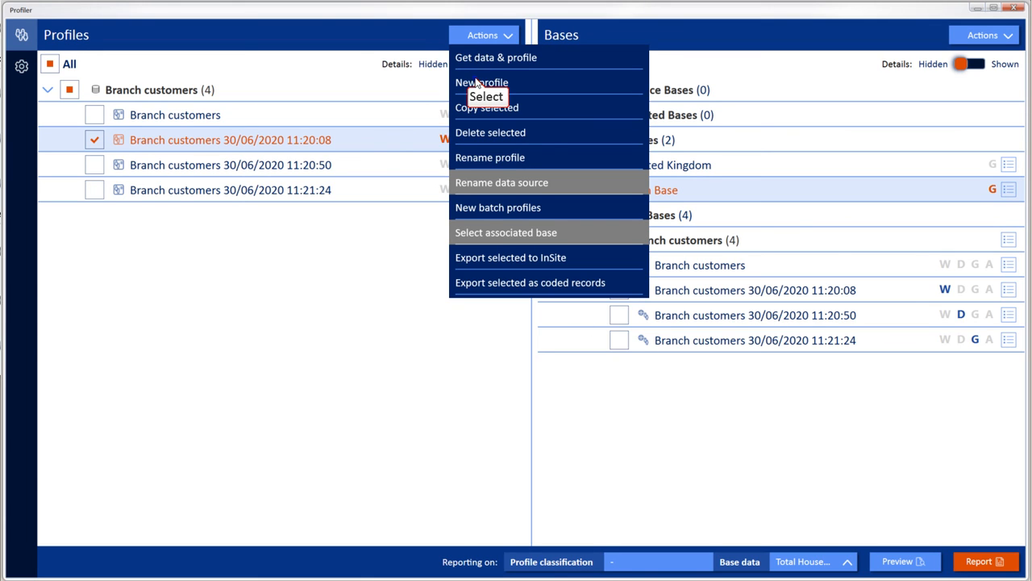
click(476, 84)
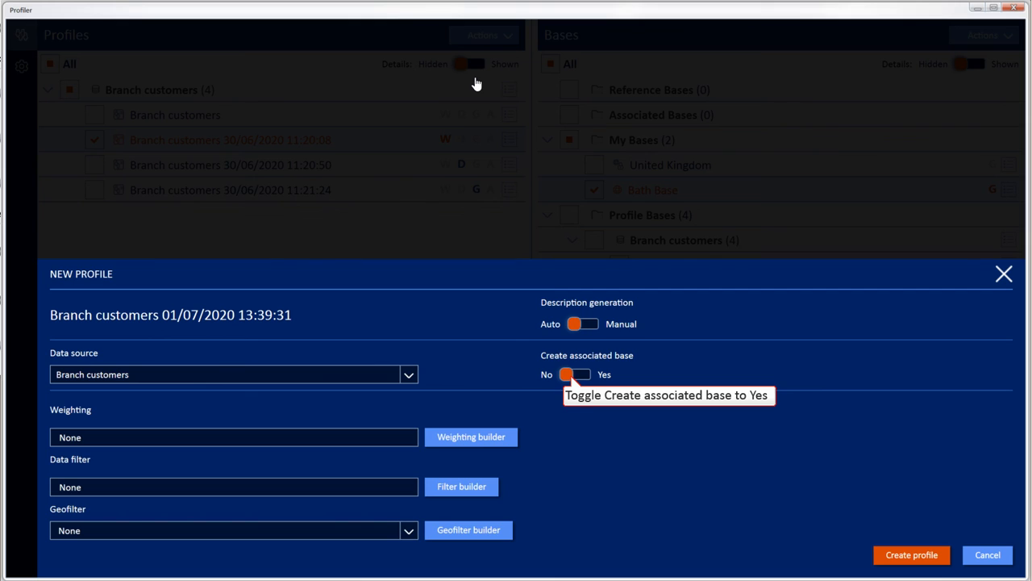
click(570, 377)
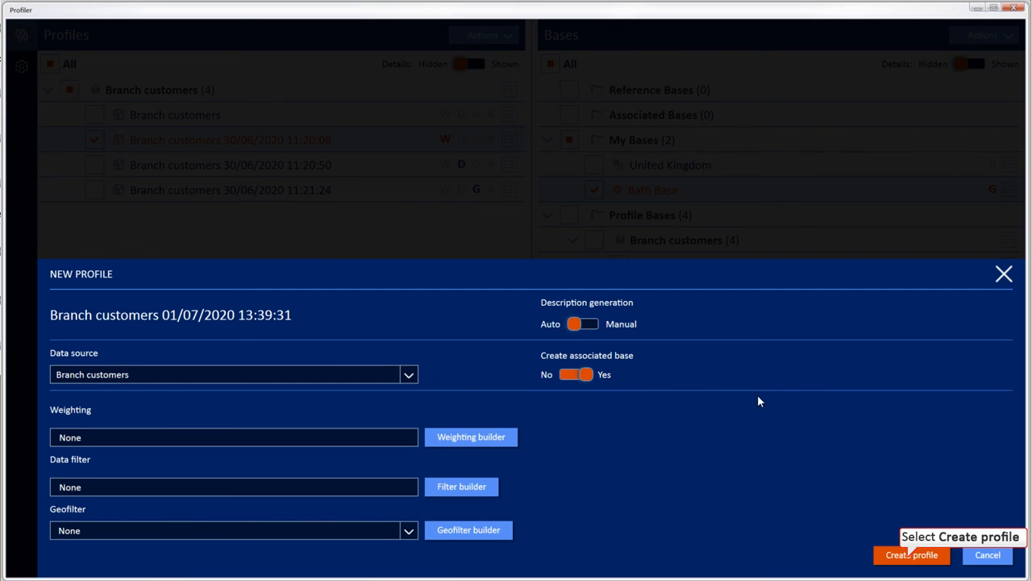
click(910, 555)
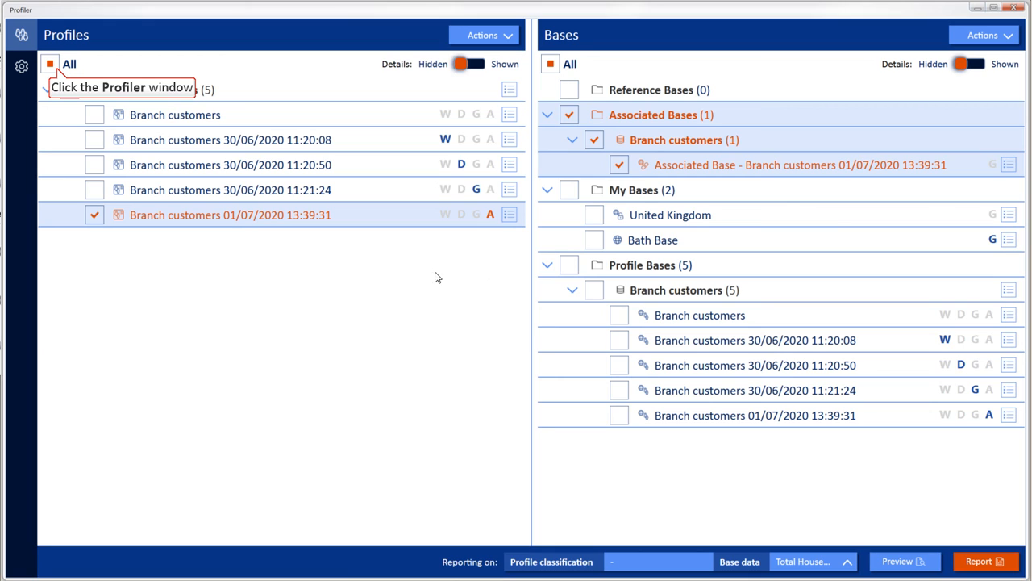
Clear all profile and base selections, and select only the profile flagged A together with its associated base.
click(54, 66)
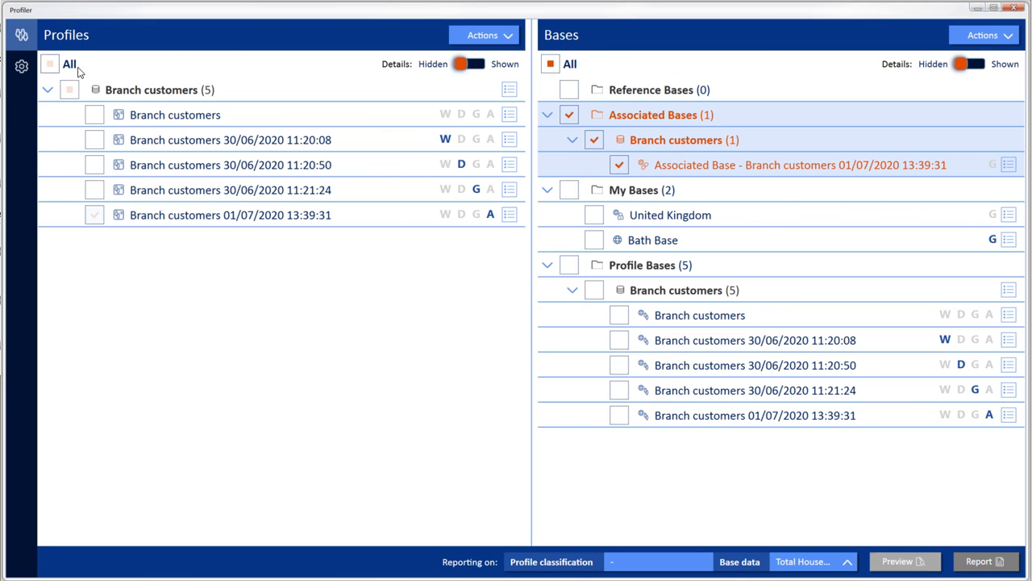
click(551, 64)
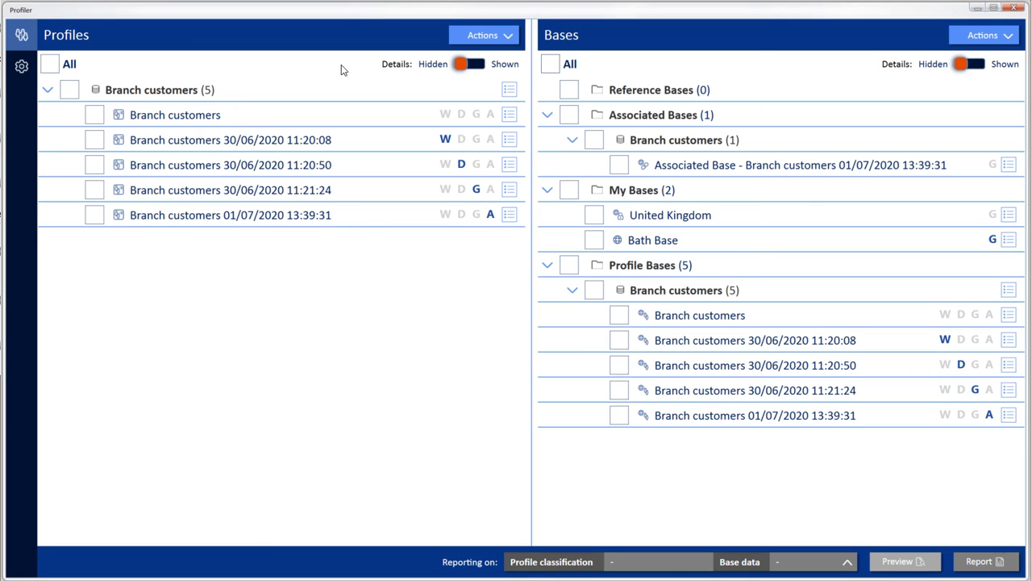
click(95, 116)
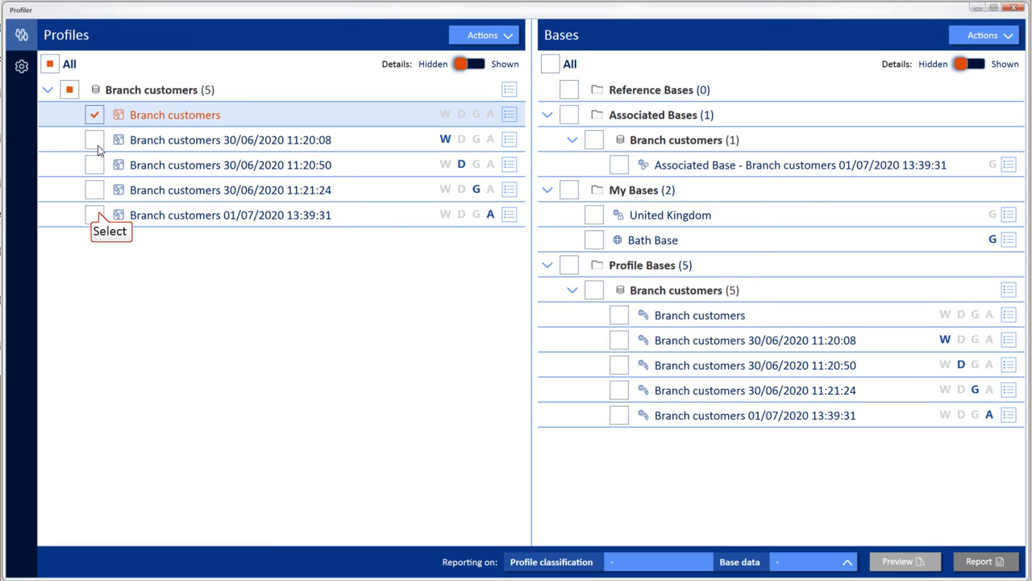
click(95, 213)
click(95, 117)
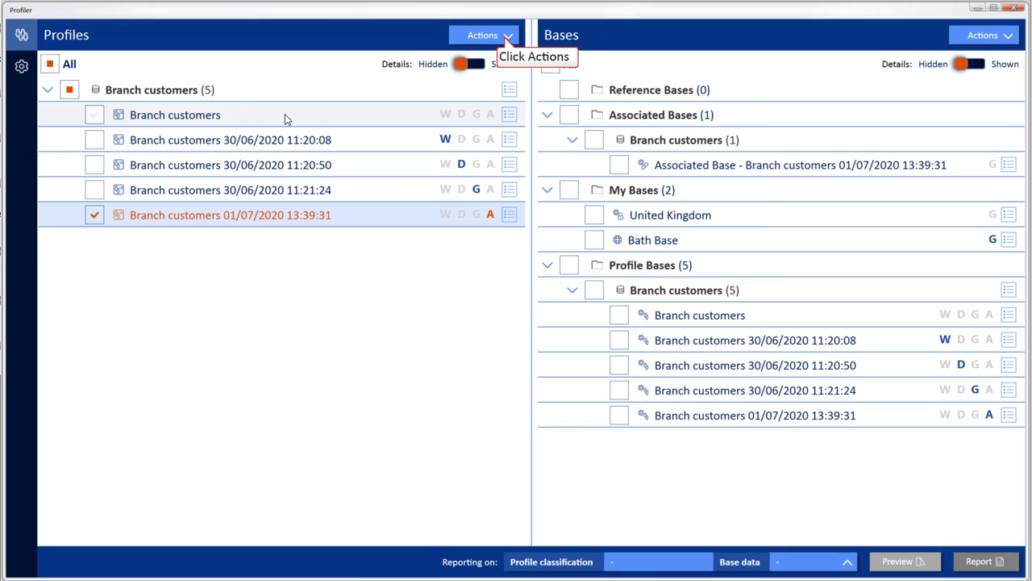
click(507, 38)
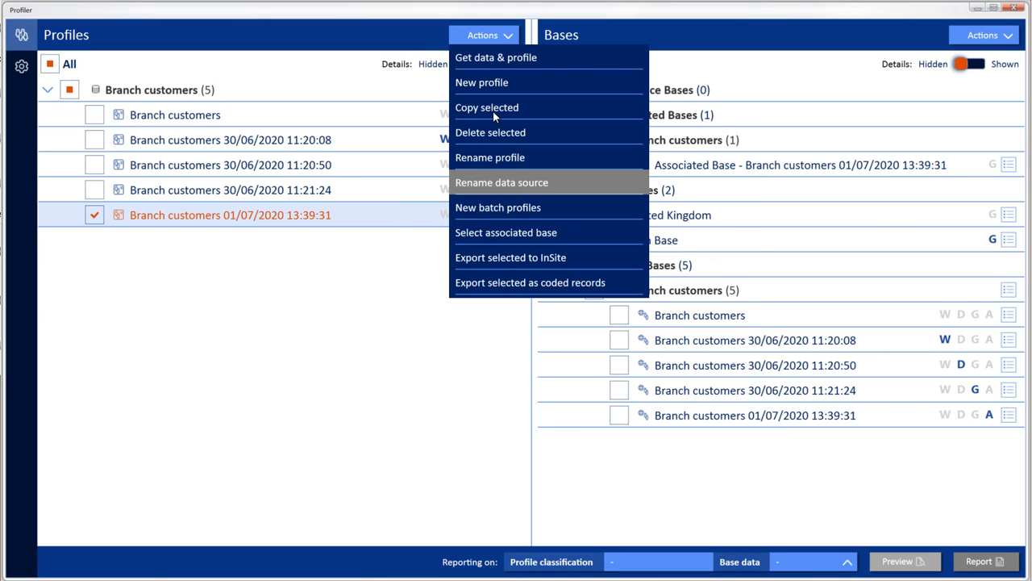
click(491, 234)
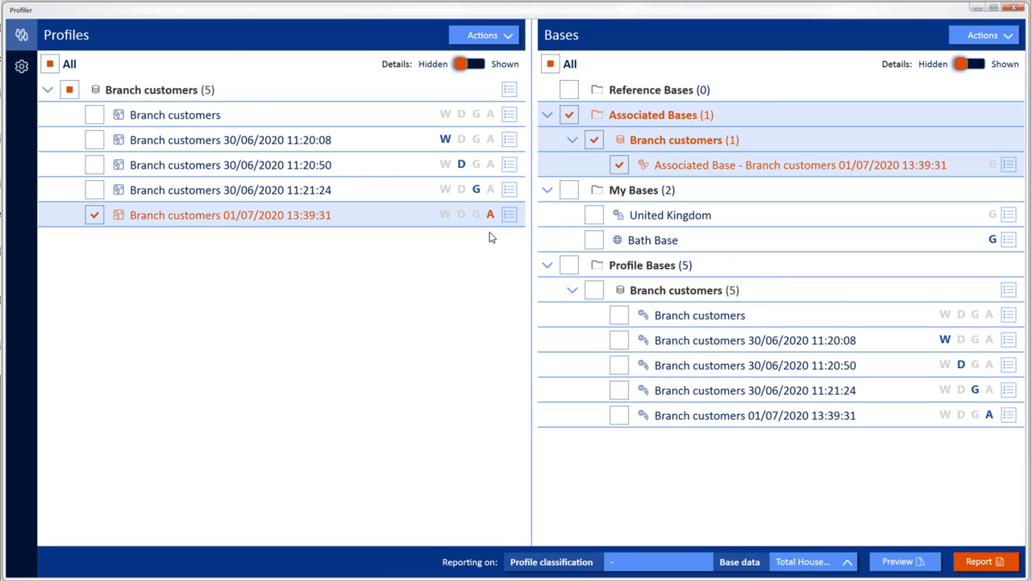